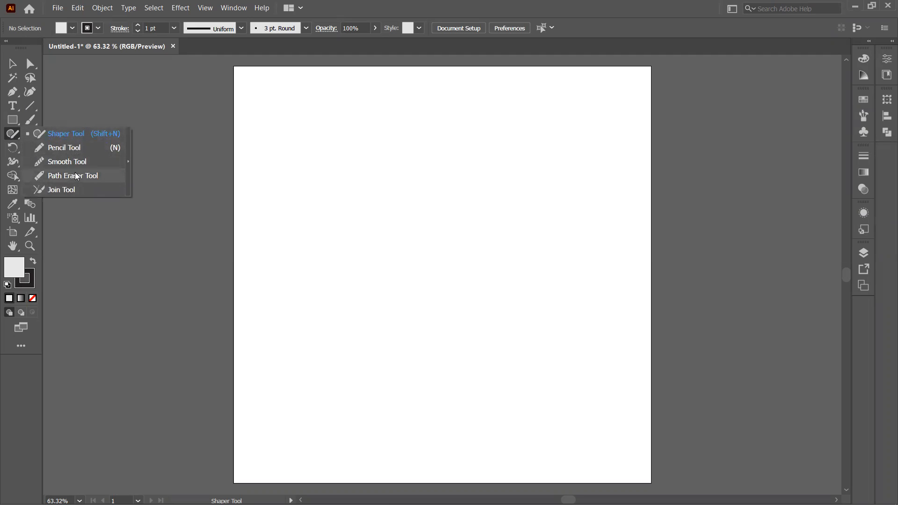
# - Draw two circles side by side and two triangles of different sizes below them with the Shaper tool
pyautogui.click(52, 133)
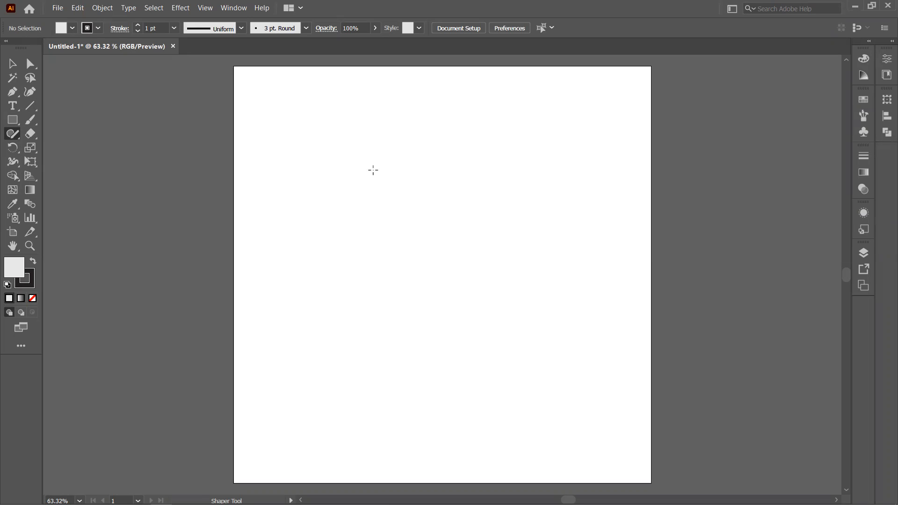
pyautogui.moveTo(385, 136)
pyautogui.mouseDown()
pyautogui.moveTo(338, 151)
pyautogui.moveTo(372, 249)
pyautogui.moveTo(409, 199)
pyautogui.moveTo(383, 137)
pyautogui.mouseUp()
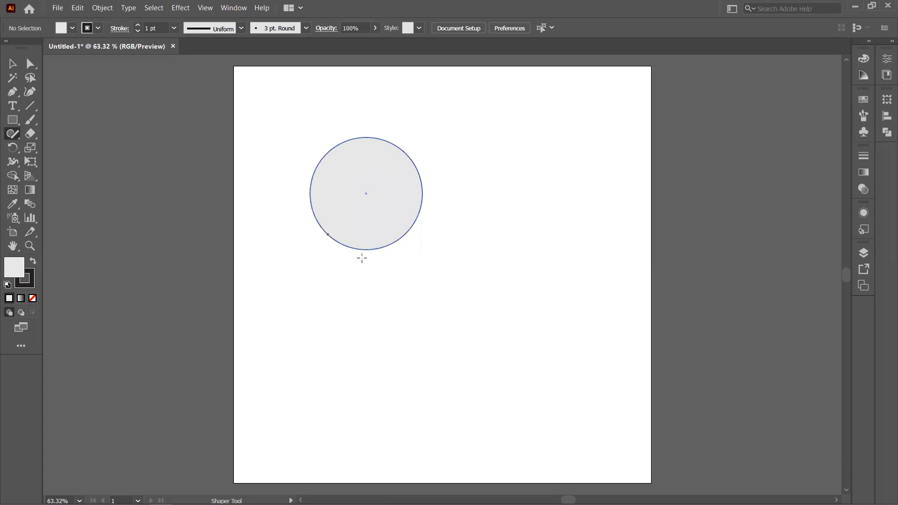
pyautogui.moveTo(468, 144)
pyautogui.mouseDown()
pyautogui.moveTo(452, 195)
pyautogui.moveTo(503, 224)
pyautogui.moveTo(538, 191)
pyautogui.moveTo(532, 163)
pyautogui.moveTo(463, 148)
pyautogui.mouseUp()
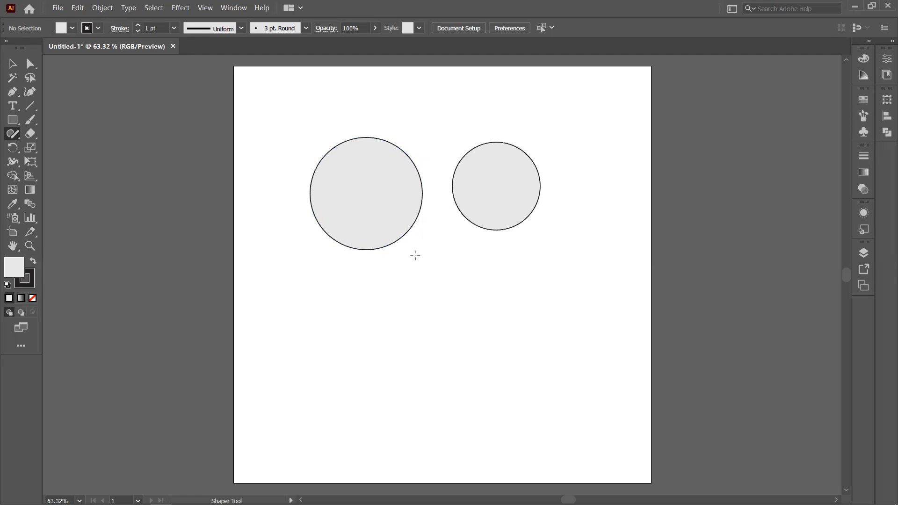
pyautogui.moveTo(446, 224)
pyautogui.mouseDown()
pyautogui.moveTo(413, 296)
pyautogui.moveTo(469, 295)
pyautogui.moveTo(443, 246)
pyautogui.moveTo(445, 225)
pyautogui.mouseUp()
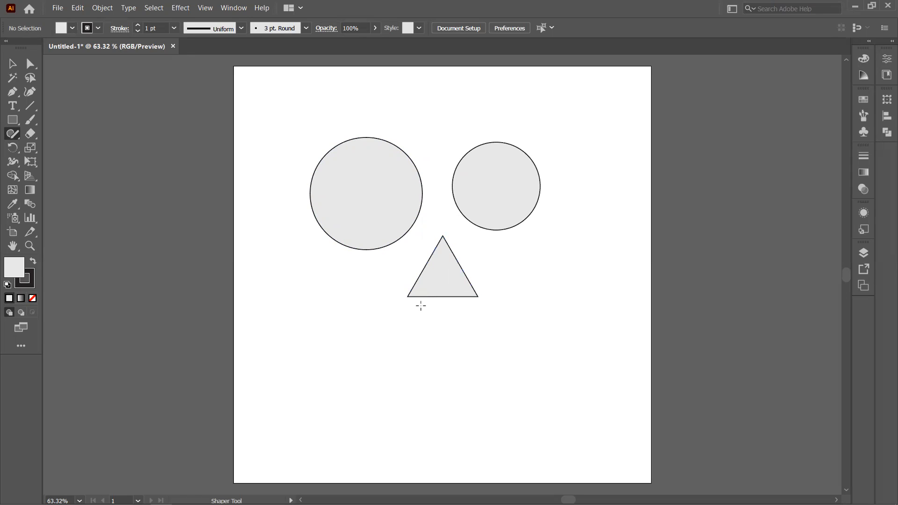
pyautogui.moveTo(525, 243)
pyautogui.mouseDown()
pyautogui.moveTo(505, 321)
pyautogui.moveTo(537, 351)
pyautogui.moveTo(516, 214)
pyautogui.mouseUp()
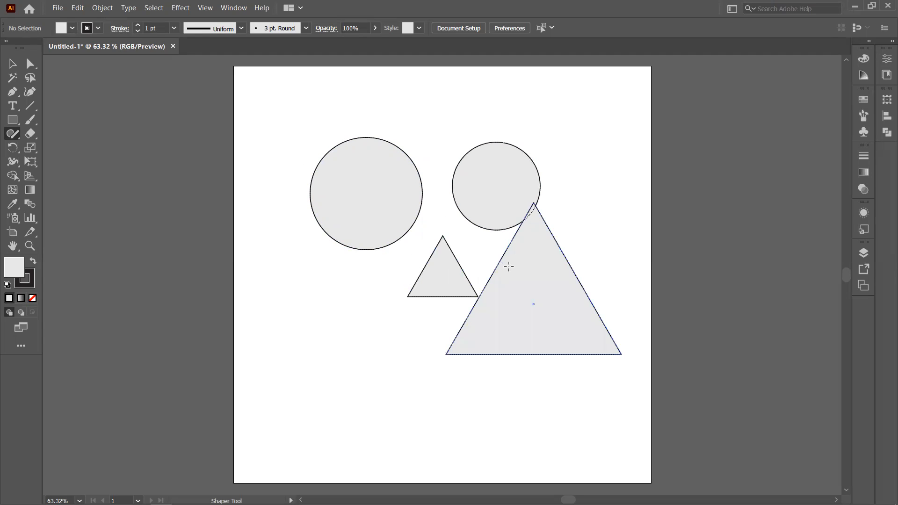
# - Draw a square at the artboard's left edge and a hexagon in its upper right corner with the Shaper tool
pyautogui.moveTo(236, 261)
pyautogui.mouseDown()
pyautogui.moveTo(345, 261)
pyautogui.moveTo(341, 376)
pyautogui.moveTo(245, 374)
pyautogui.moveTo(246, 248)
pyautogui.mouseUp()
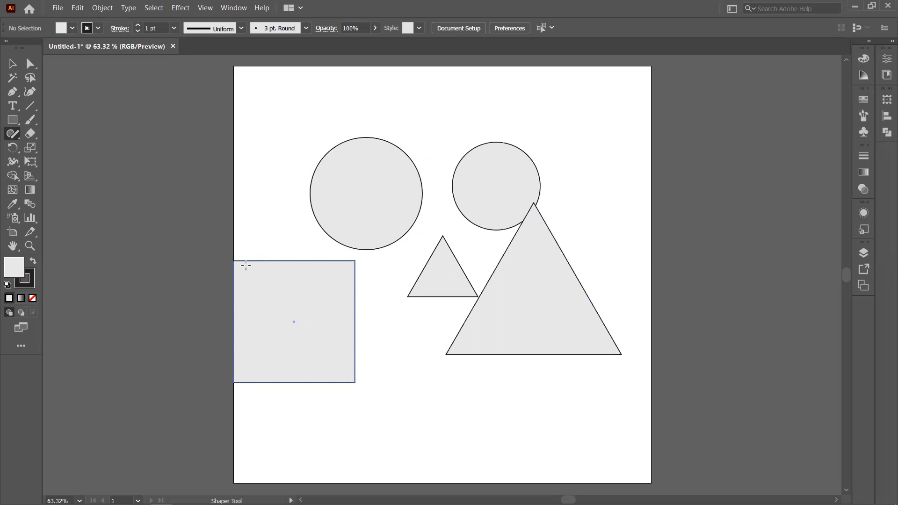
pyautogui.click(599, 81)
pyautogui.moveTo(602, 77)
pyautogui.mouseDown()
pyautogui.moveTo(561, 96)
pyautogui.moveTo(560, 166)
pyautogui.moveTo(607, 187)
pyautogui.moveTo(642, 161)
pyautogui.moveTo(642, 103)
pyautogui.moveTo(602, 78)
pyautogui.mouseUp()
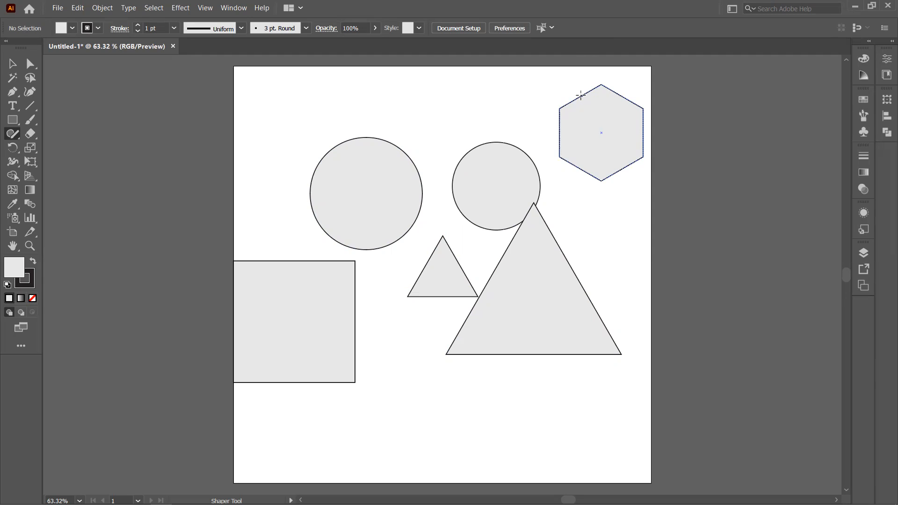
pyautogui.click(578, 94)
# - Delete all the shapes from the artboard
pyautogui.click(17, 66)
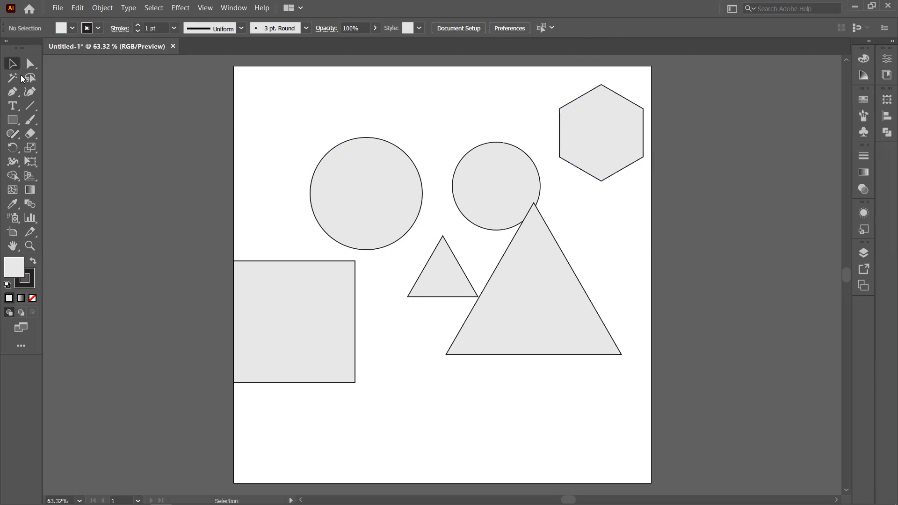
pyautogui.hotkey('ctrl', 'a')
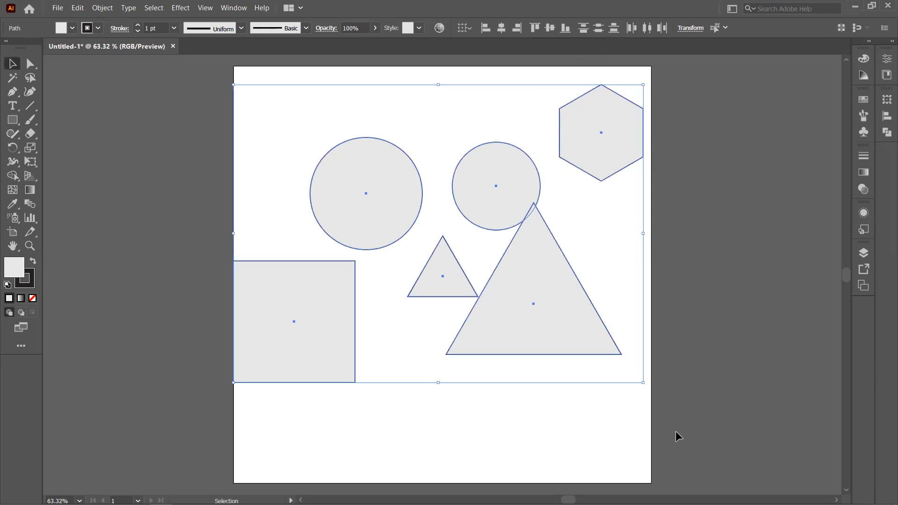
pyautogui.press('Delete')
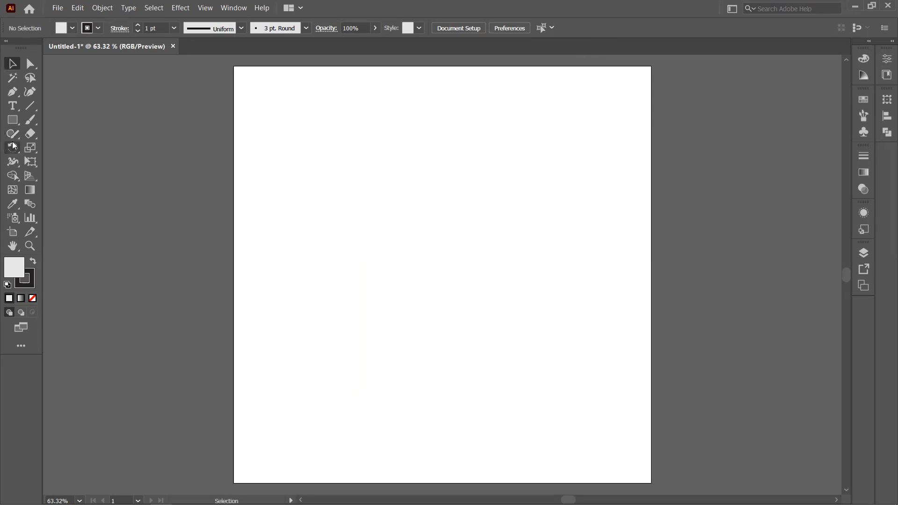
# - Draw an open figure-eight curve and a closed rounded shape beside it with the Pencil tool
pyautogui.moveTo(14, 139); pyautogui.dragTo(45, 148)
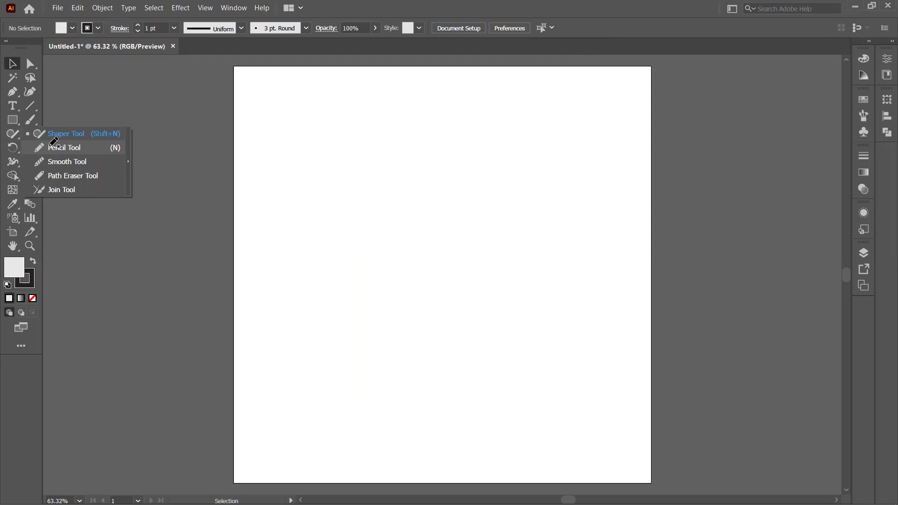
pyautogui.click(50, 146)
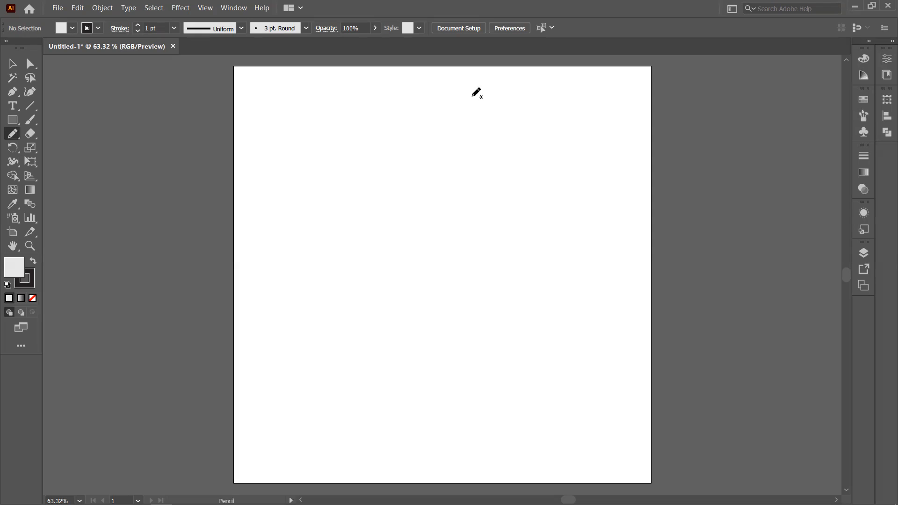
pyautogui.moveTo(478, 121)
pyautogui.mouseDown()
pyautogui.moveTo(387, 131)
pyautogui.moveTo(359, 287)
pyautogui.mouseUp()
pyautogui.moveTo(328, 249)
pyautogui.mouseDown()
pyautogui.moveTo(347, 202)
pyautogui.moveTo(483, 146)
pyautogui.moveTo(492, 125)
pyautogui.mouseUp()
pyautogui.moveTo(557, 148)
pyautogui.mouseDown()
pyautogui.moveTo(525, 163)
pyautogui.moveTo(474, 298)
pyautogui.moveTo(591, 309)
pyautogui.moveTo(634, 193)
pyautogui.moveTo(556, 148)
pyautogui.mouseUp()
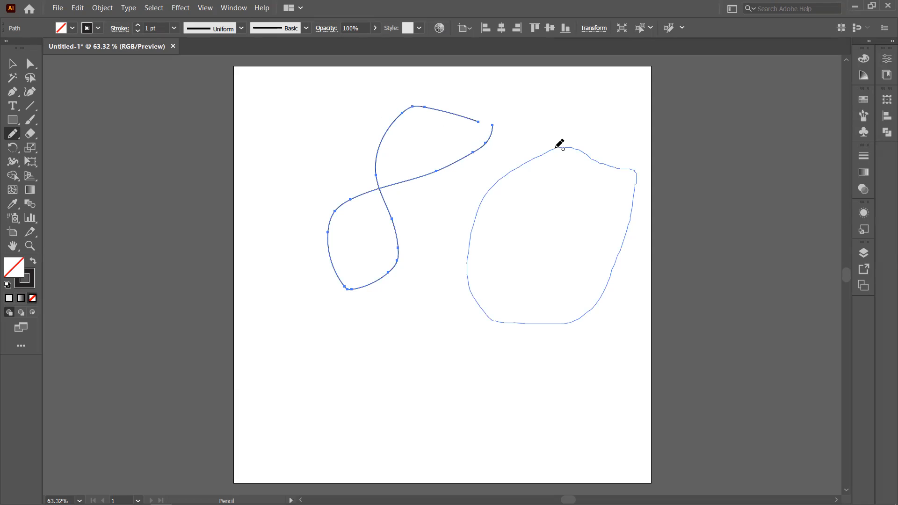
pyautogui.moveTo(556, 147); pyautogui.dragTo(556, 148)
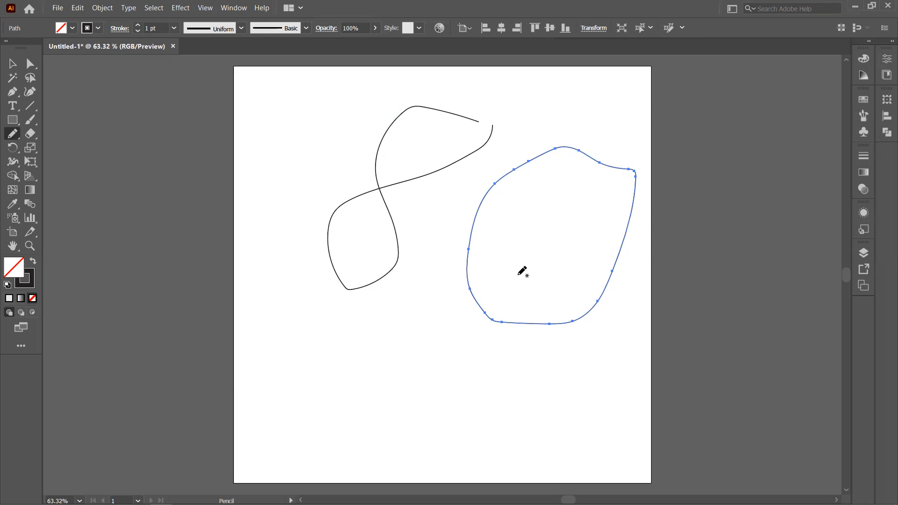
# - Delete both freehand paths and draw straight diagonal, vertical and horizontal lines with the Pencil tool
pyautogui.hotkey('ctrl', 'a')
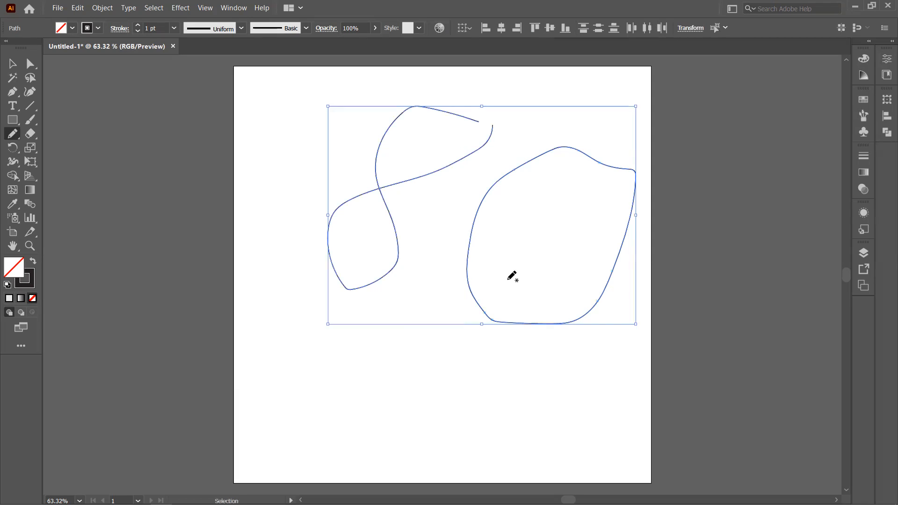
pyautogui.press('Delete')
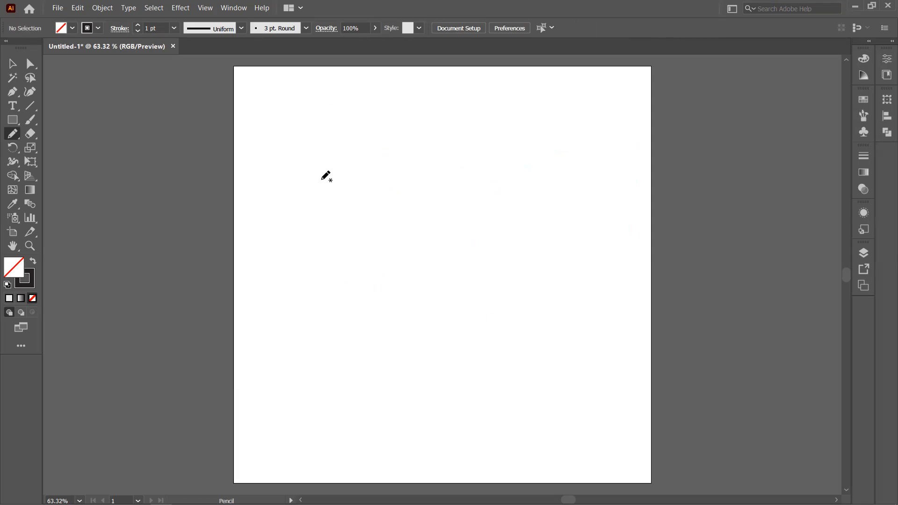
pyautogui.moveTo(321, 144)
pyautogui.mouseDown()
pyautogui.moveTo(367, 214)
pyautogui.moveTo(455, 278)
pyautogui.moveTo(463, 314)
pyautogui.moveTo(441, 283)
pyautogui.moveTo(457, 311)
pyautogui.mouseUp()
pyautogui.moveTo(519, 125); pyautogui.dragTo(519, 335)
pyautogui.moveTo(282, 213); pyautogui.dragTo(545, 213)
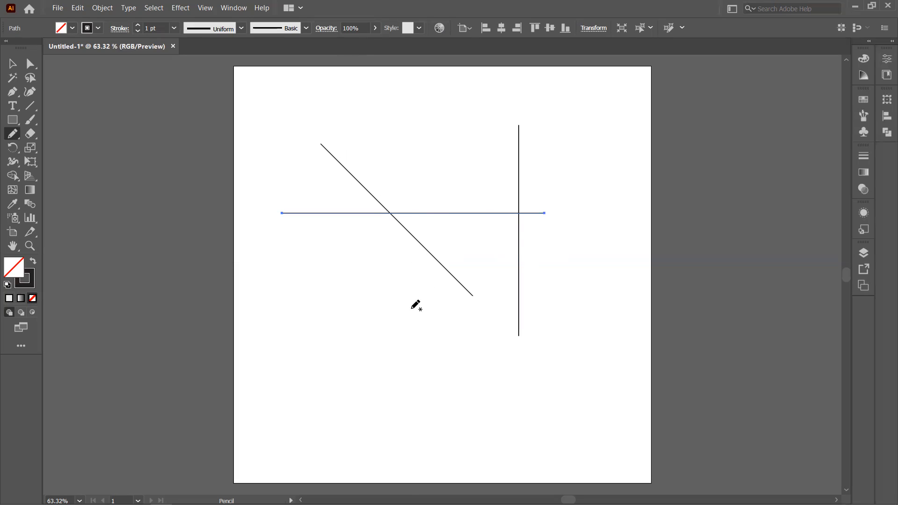
# - Undo the horizontal line and delete the remaining diagonal and vertical lines
pyautogui.hotkey('ctrl', 'z')
pyautogui.press('ctrl')
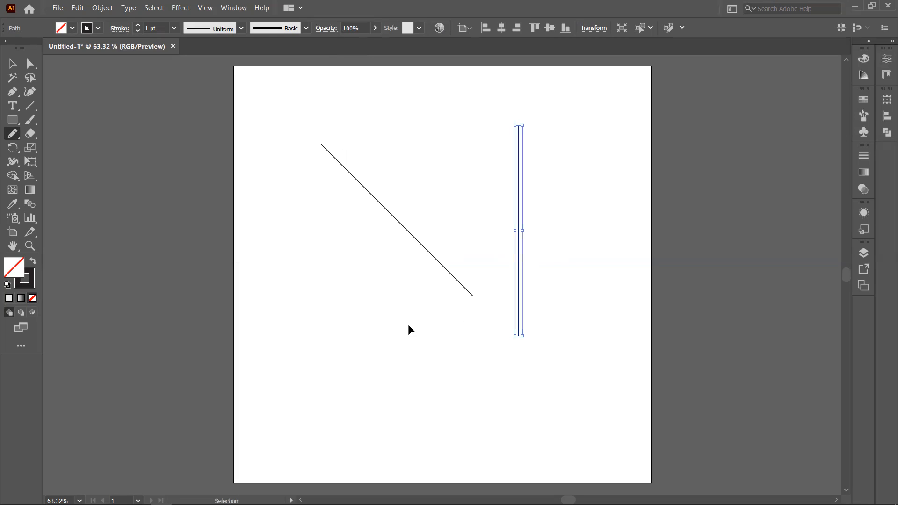
pyautogui.hotkey('ctrl', 'a')
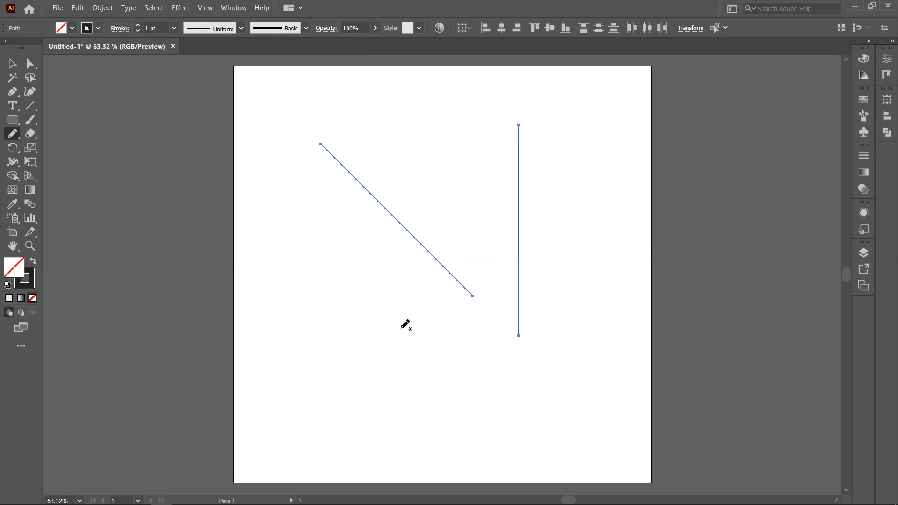
pyautogui.press('Delete')
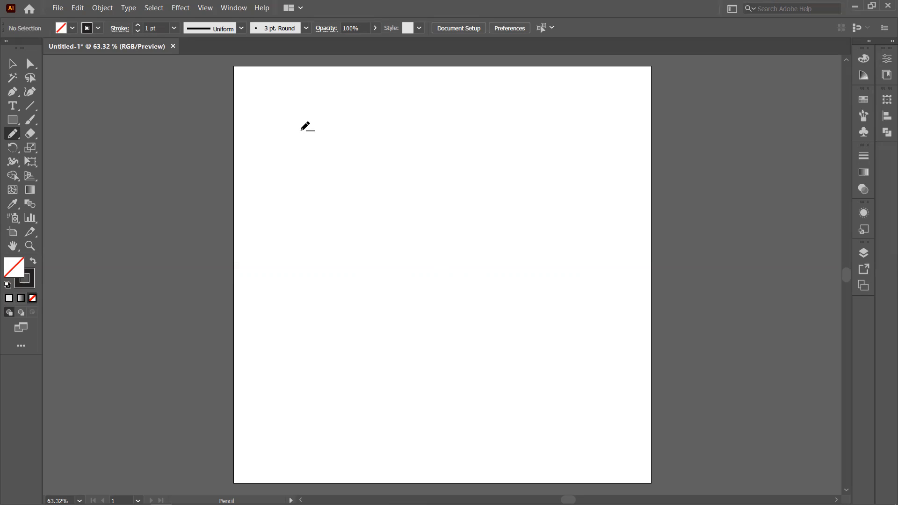
# - Draw a 45-degree diagonal, a vertical line and a horizontal line meeting the vertical's lower end with the Pencil tool
pyautogui.moveTo(300, 131)
pyautogui.mouseDown()
pyautogui.moveTo(414, 299)
pyautogui.moveTo(476, 365)
pyautogui.mouseUp()
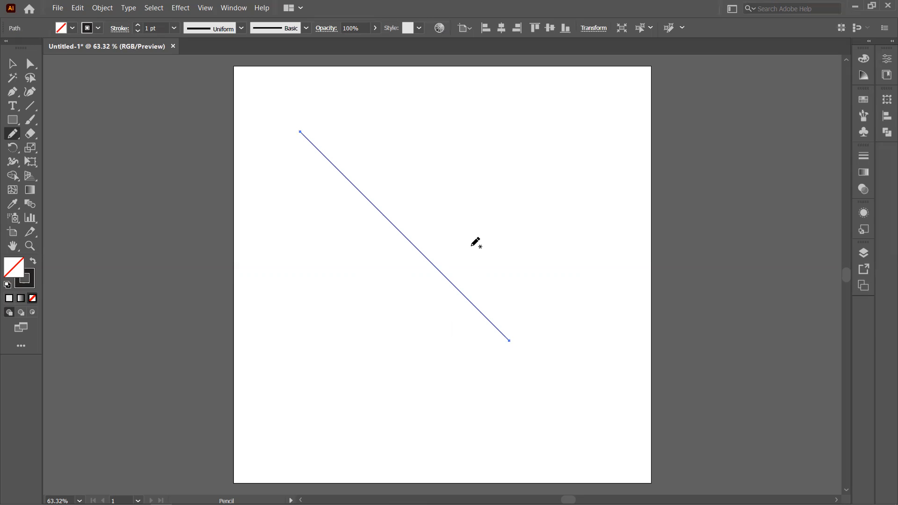
pyautogui.moveTo(540, 98); pyautogui.dragTo(560, 341)
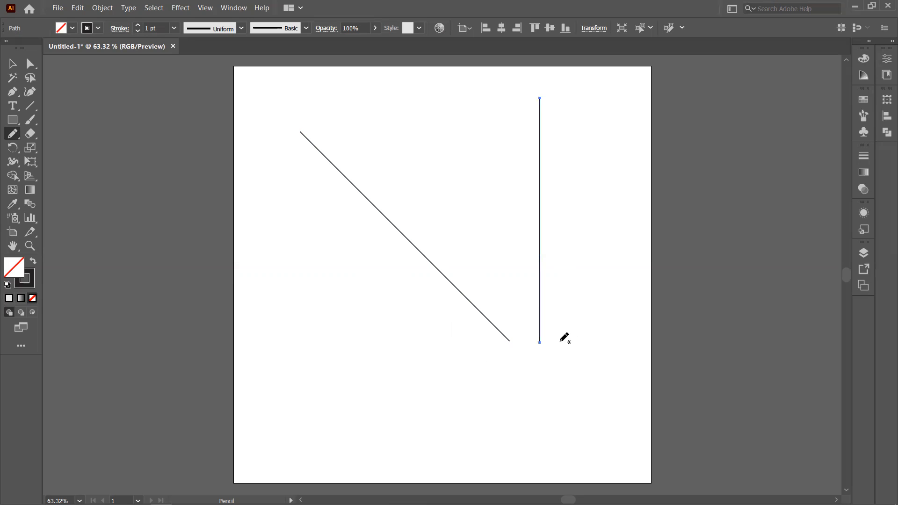
pyautogui.moveTo(270, 344); pyautogui.dragTo(539, 360)
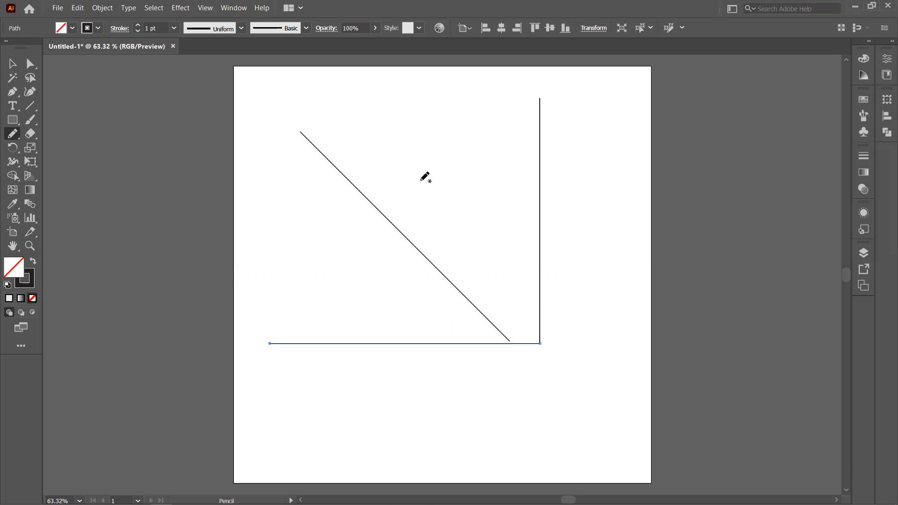
# - Draw two looping freehand curves across the straight lines and delete all the artwork
pyautogui.moveTo(459, 134)
pyautogui.mouseDown()
pyautogui.moveTo(385, 145)
pyautogui.moveTo(358, 294)
pyautogui.moveTo(479, 302)
pyautogui.moveTo(523, 190)
pyautogui.moveTo(424, 103)
pyautogui.moveTo(422, 163)
pyautogui.moveTo(333, 236)
pyautogui.mouseUp()
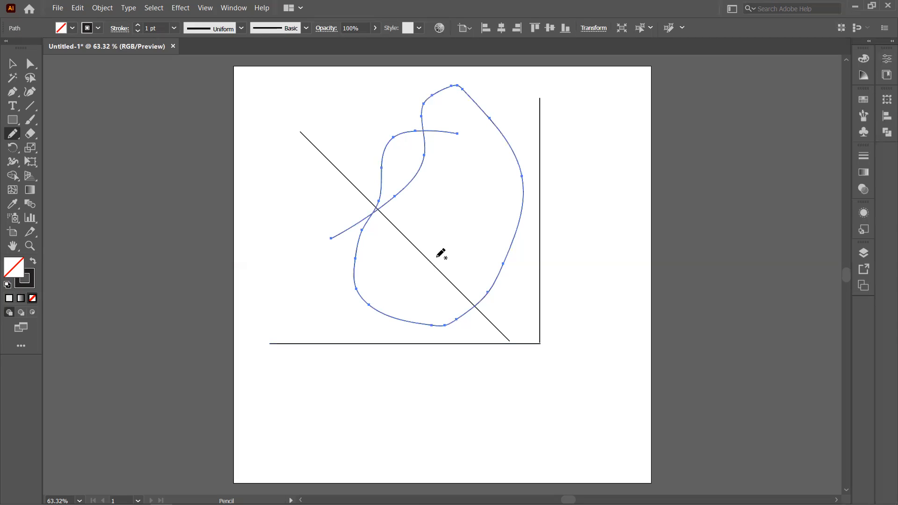
pyautogui.moveTo(571, 150)
pyautogui.mouseDown()
pyautogui.moveTo(449, 334)
pyautogui.moveTo(527, 110)
pyautogui.moveTo(507, 137)
pyautogui.mouseUp()
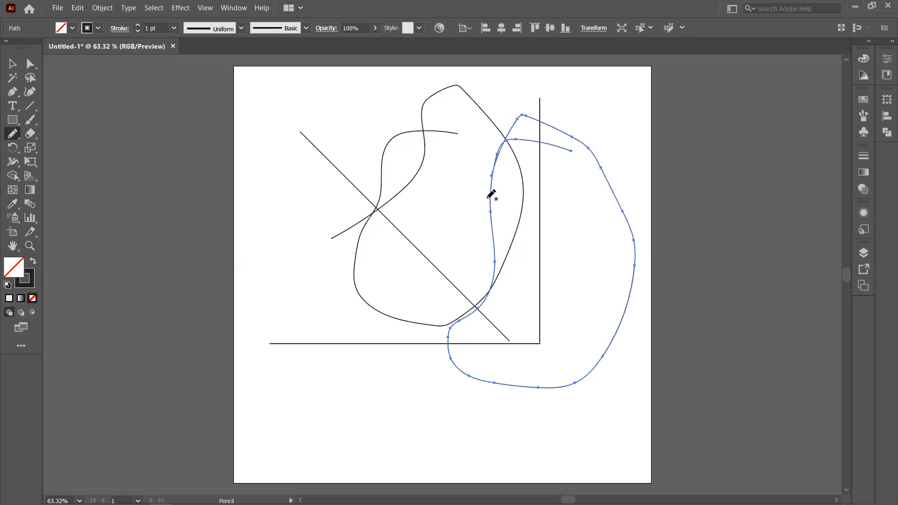
pyautogui.hotkey('ctrl', 'a')
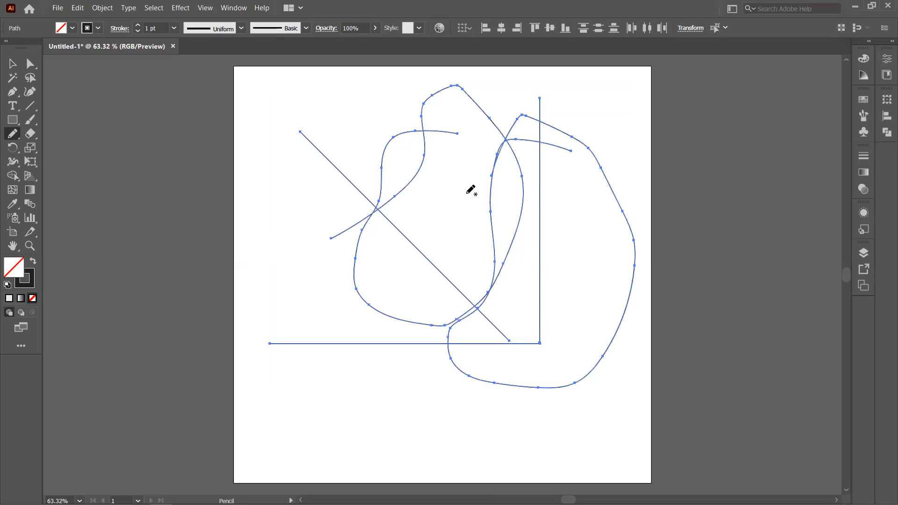
pyautogui.press('Delete')
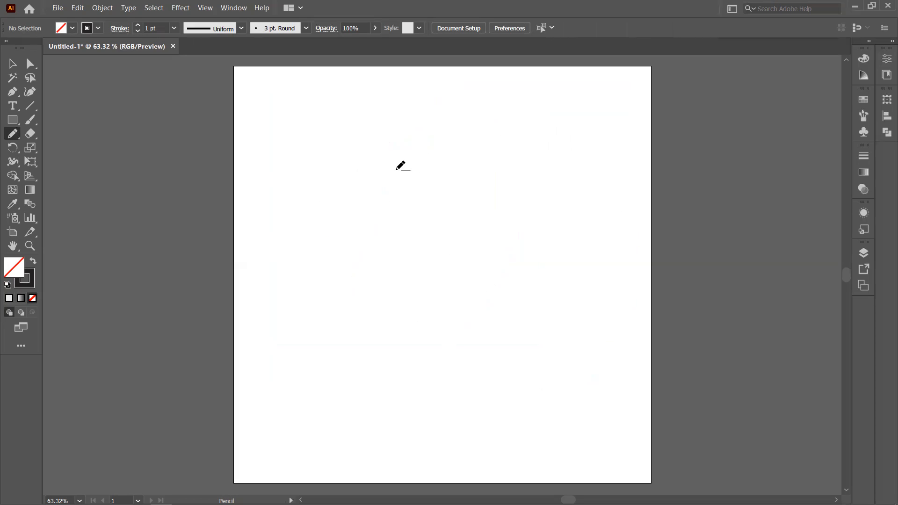
# - Draw a closed triangle from straight Pencil tool segments in the upper half of the artboard
pyautogui.moveTo(417, 131); pyautogui.dragTo(412, 138)
pyautogui.moveTo(381, 173)
pyautogui.mouseDown()
pyautogui.moveTo(308, 257)
pyautogui.moveTo(489, 251)
pyautogui.moveTo(524, 272)
pyautogui.moveTo(529, 259)
pyautogui.mouseUp()
pyautogui.moveTo(531, 256)
pyautogui.mouseDown()
pyautogui.moveTo(423, 94)
pyautogui.moveTo(417, 131)
pyautogui.moveTo(435, 131)
pyautogui.moveTo(418, 132)
pyautogui.mouseUp()
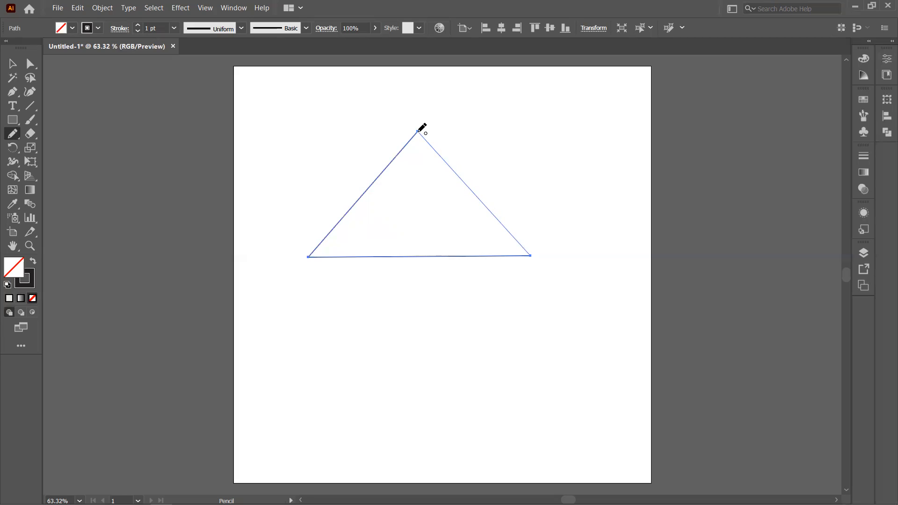
pyautogui.moveTo(418, 131); pyautogui.dragTo(419, 131)
# - Draw a closed four-sided shape from straight Pencil segments to the right of the triangle
pyautogui.scroll(-3, 423, 148)
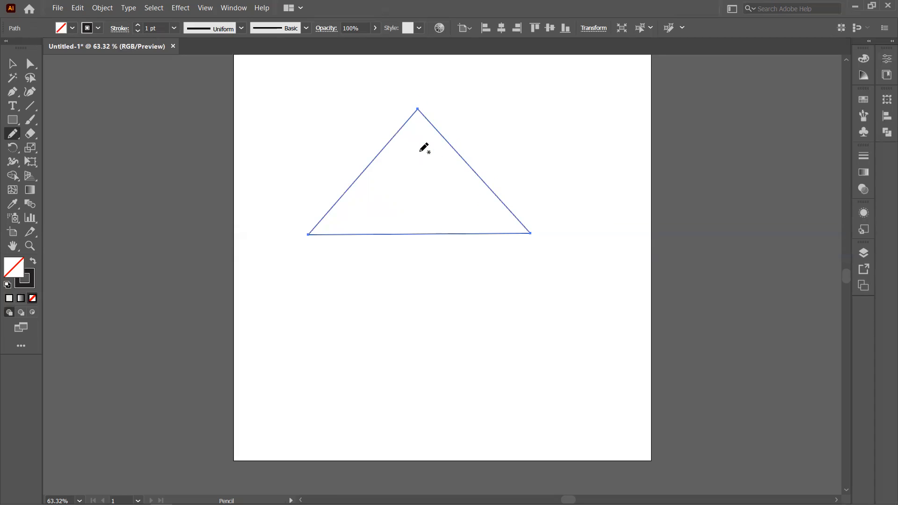
pyautogui.scroll(1, 423, 148)
pyautogui.moveTo(531, 90)
pyautogui.mouseDown()
pyautogui.moveTo(518, 183)
pyautogui.moveTo(614, 186)
pyautogui.moveTo(616, 96)
pyautogui.moveTo(531, 90)
pyautogui.mouseUp()
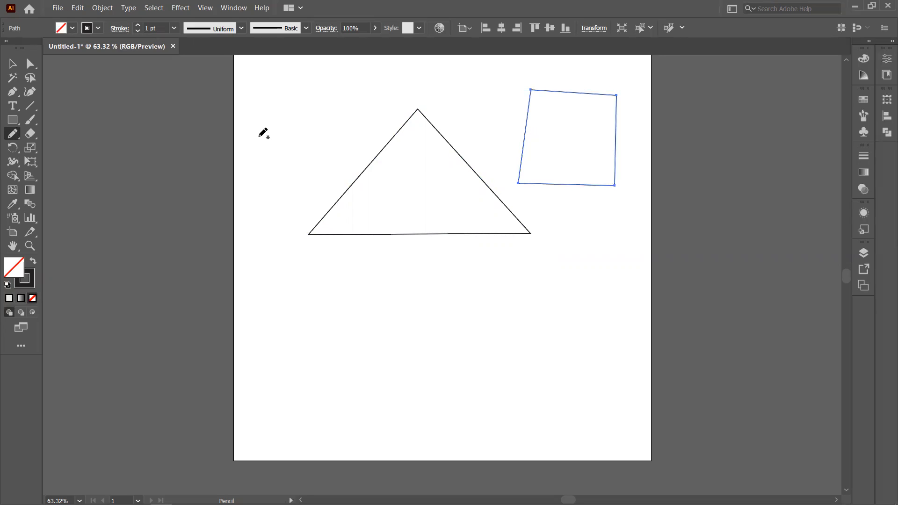
# - Delete the triangle and the four-sided shape together
pyautogui.click(12, 64)
pyautogui.moveTo(309, 74); pyautogui.dragTo(566, 246)
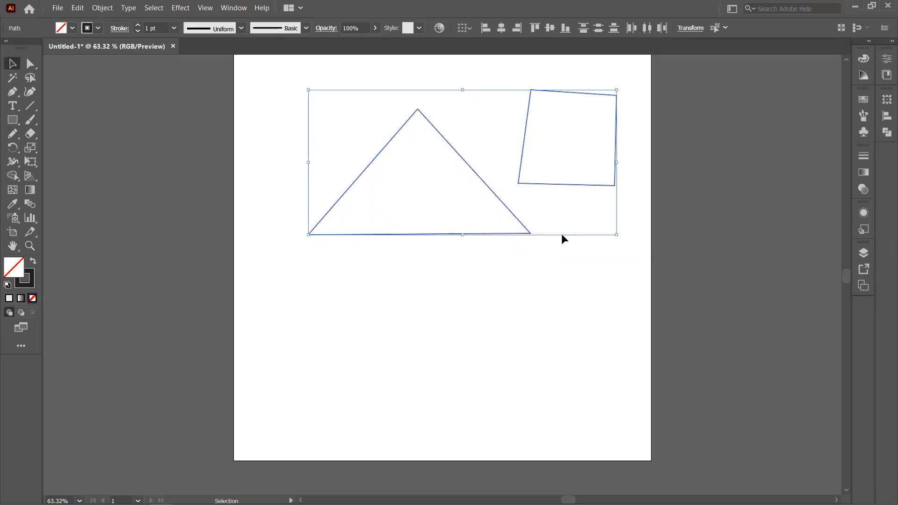
pyautogui.press('Delete')
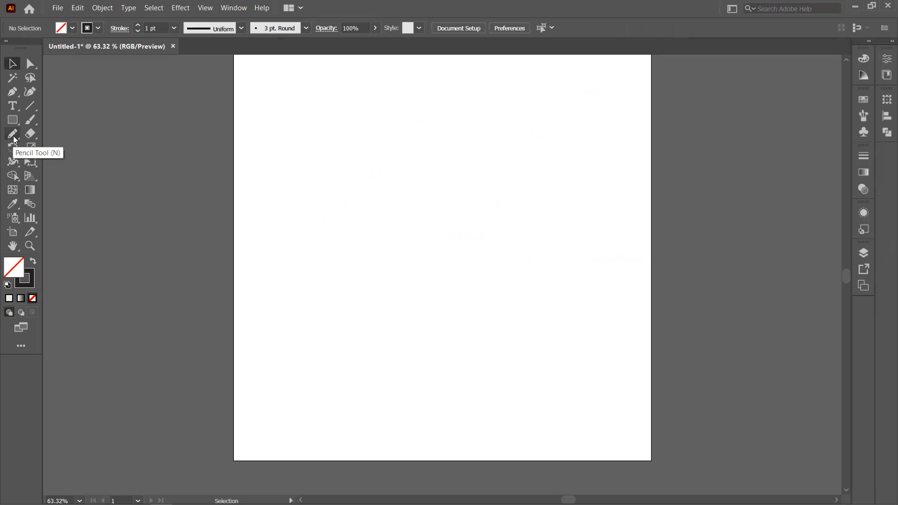
# - Draw a closed freehand outline with a tall rounded body and a curved, pointed arm using the Pencil tool
pyautogui.moveTo(14, 138); pyautogui.dragTo(80, 163)
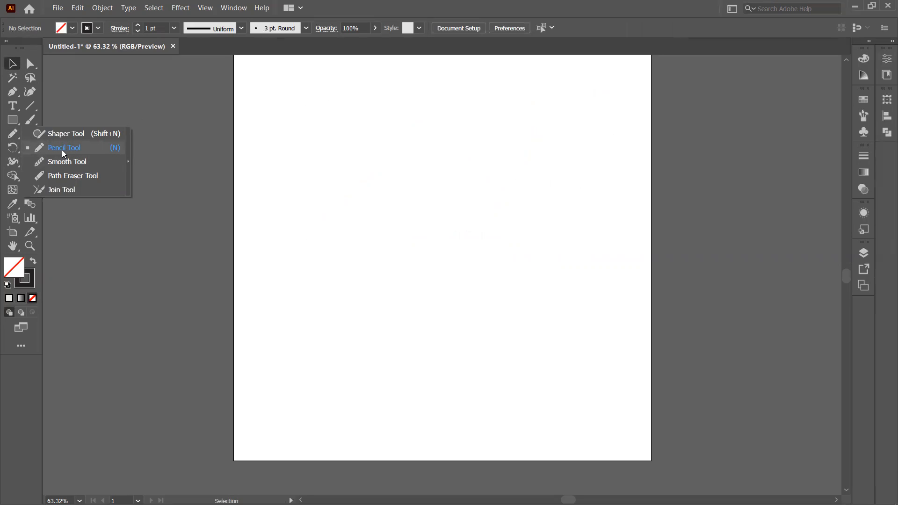
pyautogui.click(63, 148)
pyautogui.moveTo(462, 126)
pyautogui.mouseDown()
pyautogui.moveTo(386, 212)
pyautogui.moveTo(378, 261)
pyautogui.moveTo(467, 286)
pyautogui.moveTo(474, 216)
pyautogui.moveTo(528, 175)
pyautogui.moveTo(550, 242)
pyautogui.moveTo(559, 160)
pyautogui.moveTo(472, 180)
pyautogui.moveTo(463, 129)
pyautogui.mouseUp()
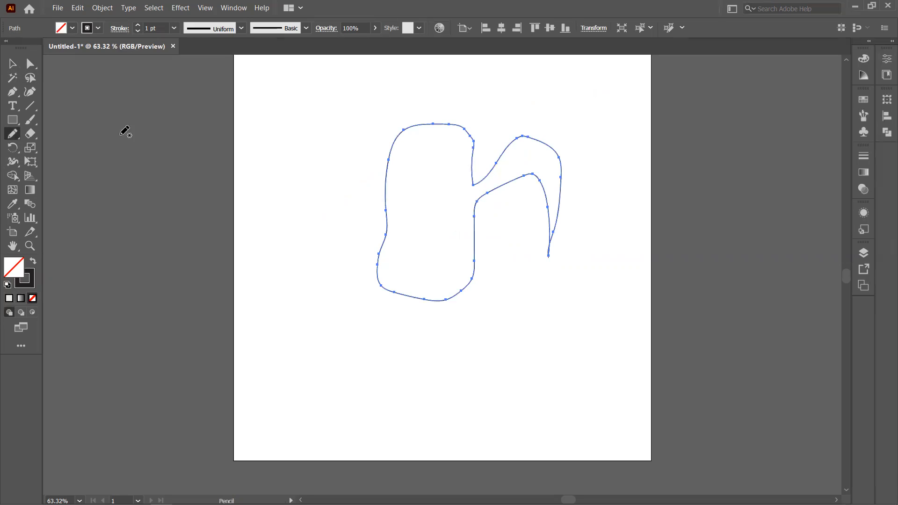
# - Smooth the upper-right shoulder, top edge and left side of the outline's rounded body with the Smooth tool
pyautogui.click(13, 136)
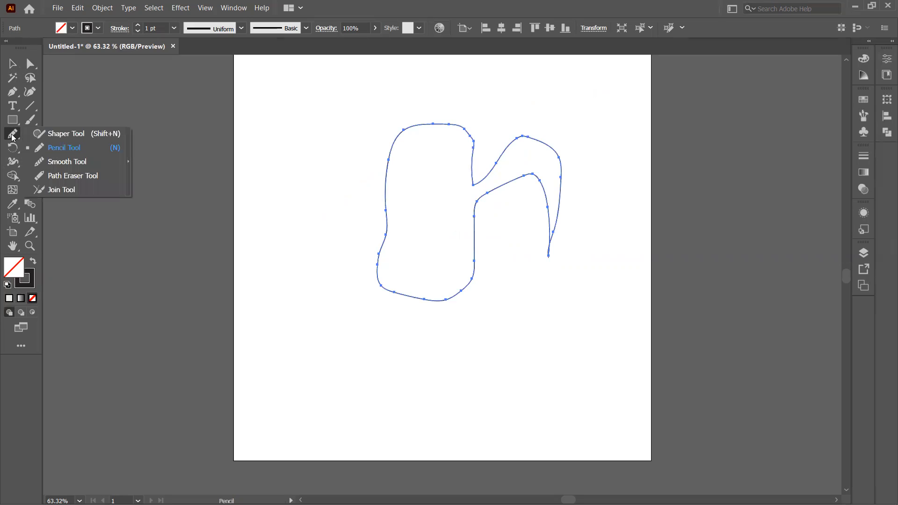
pyautogui.click(67, 161)
pyautogui.scroll(3, 487, 130)
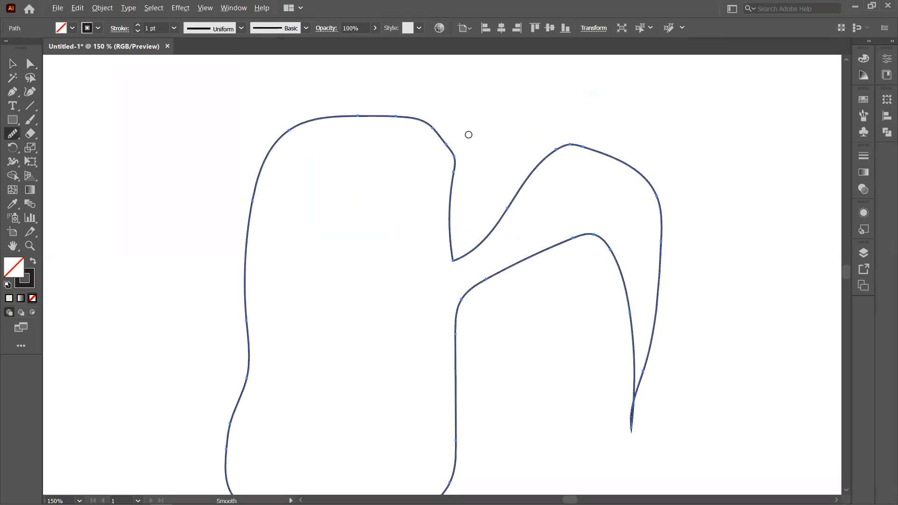
pyautogui.scroll(-1, 438, 137)
pyautogui.moveTo(437, 132); pyautogui.dragTo(444, 218)
pyautogui.moveTo(445, 148)
pyautogui.mouseDown()
pyautogui.moveTo(423, 126)
pyautogui.moveTo(375, 126)
pyautogui.moveTo(345, 138)
pyautogui.moveTo(322, 164)
pyautogui.moveTo(335, 135)
pyautogui.moveTo(316, 175)
pyautogui.moveTo(299, 313)
pyautogui.mouseUp()
pyautogui.moveTo(310, 252); pyautogui.dragTo(286, 398)
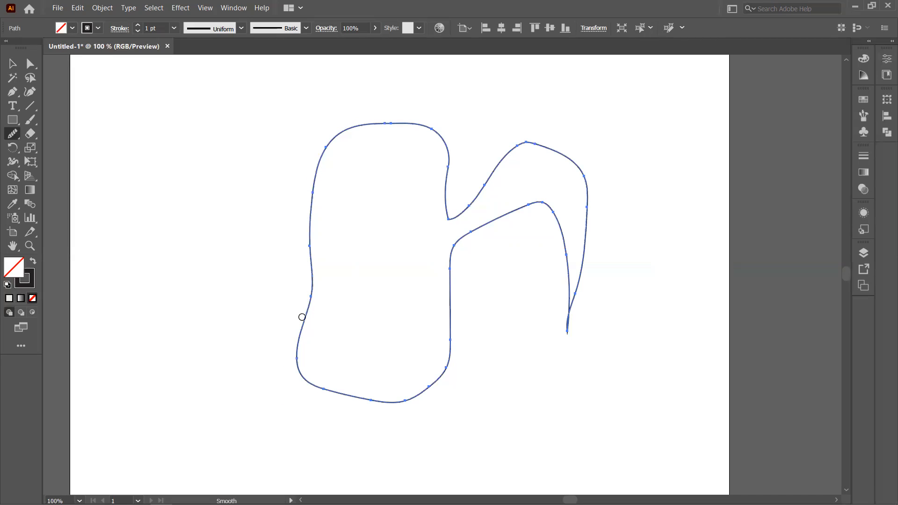
# - Smooth the outline's bottom edge, the body's right side and the curved arm down to its pointed tip
pyautogui.moveTo(300, 363)
pyautogui.mouseDown()
pyautogui.moveTo(321, 392)
pyautogui.moveTo(367, 408)
pyautogui.moveTo(404, 399)
pyautogui.moveTo(449, 352)
pyautogui.mouseUp()
pyautogui.moveTo(431, 376); pyautogui.dragTo(398, 408)
pyautogui.moveTo(448, 310); pyautogui.dragTo(442, 381)
pyautogui.moveTo(461, 232); pyautogui.dragTo(447, 292)
pyautogui.moveTo(487, 219)
pyautogui.mouseDown()
pyautogui.moveTo(538, 205)
pyautogui.moveTo(526, 203)
pyautogui.moveTo(555, 217)
pyautogui.moveTo(573, 291)
pyautogui.moveTo(564, 339)
pyautogui.moveTo(581, 257)
pyautogui.mouseUp()
pyautogui.moveTo(589, 220)
pyautogui.mouseDown()
pyautogui.moveTo(588, 278)
pyautogui.moveTo(569, 305)
pyautogui.mouseUp()
pyautogui.moveTo(588, 215)
pyautogui.mouseDown()
pyautogui.moveTo(573, 165)
pyautogui.moveTo(523, 143)
pyautogui.moveTo(501, 159)
pyautogui.moveTo(470, 217)
pyautogui.moveTo(441, 226)
pyautogui.mouseUp()
pyautogui.moveTo(454, 150)
pyautogui.mouseDown()
pyautogui.moveTo(446, 216)
pyautogui.moveTo(466, 229)
pyautogui.moveTo(443, 210)
pyautogui.moveTo(470, 210)
pyautogui.moveTo(451, 212)
pyautogui.moveTo(449, 221)
pyautogui.moveTo(470, 215)
pyautogui.moveTo(441, 208)
pyautogui.moveTo(473, 213)
pyautogui.moveTo(437, 211)
pyautogui.moveTo(438, 201)
pyautogui.moveTo(453, 224)
pyautogui.moveTo(479, 218)
pyautogui.moveTo(447, 203)
pyautogui.moveTo(457, 215)
pyautogui.moveTo(481, 212)
pyautogui.moveTo(447, 212)
pyautogui.moveTo(448, 225)
pyautogui.moveTo(468, 220)
pyautogui.moveTo(446, 213)
pyautogui.moveTo(452, 220)
pyautogui.moveTo(483, 201)
pyautogui.moveTo(447, 213)
pyautogui.moveTo(484, 204)
pyautogui.moveTo(430, 127)
pyautogui.moveTo(378, 122)
pyautogui.moveTo(339, 141)
pyautogui.moveTo(301, 193)
pyautogui.moveTo(294, 303)
pyautogui.mouseUp()
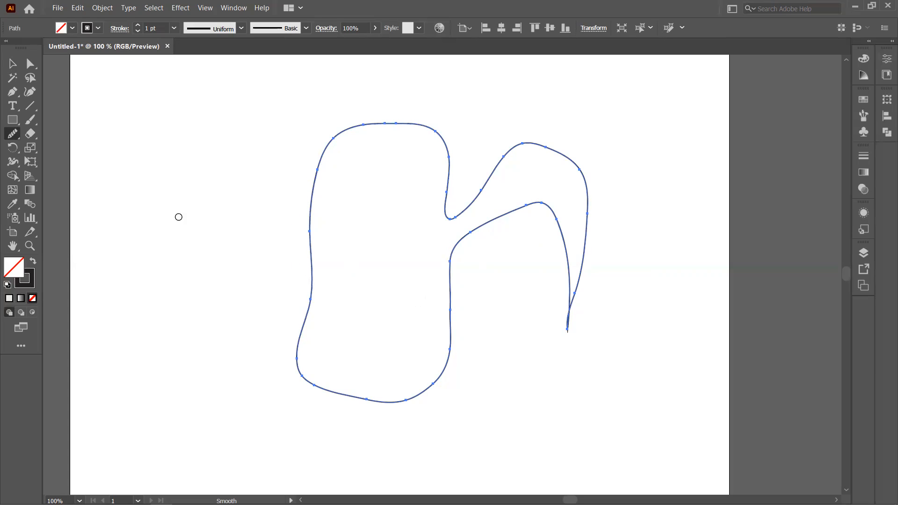
# - Activate the Path Eraser tool and delete the entire smoothed outline from the artboard
pyautogui.click(9, 138)
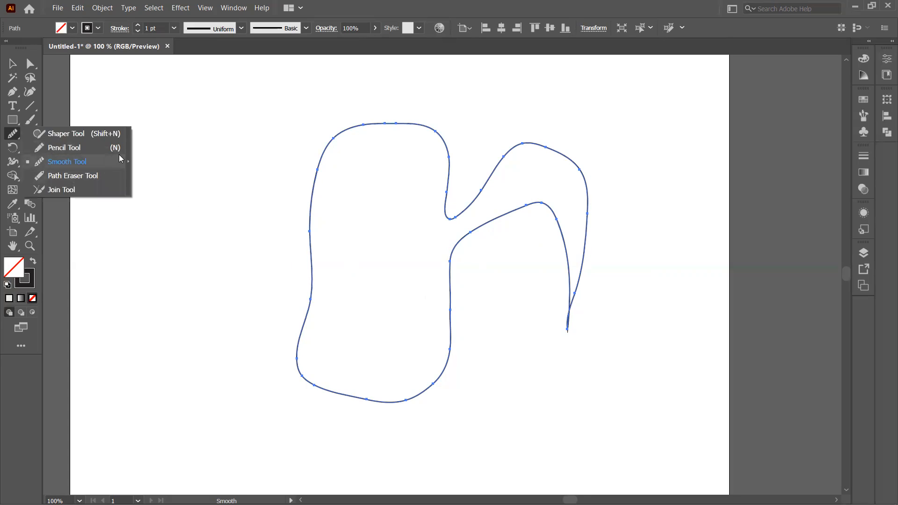
pyautogui.click(74, 176)
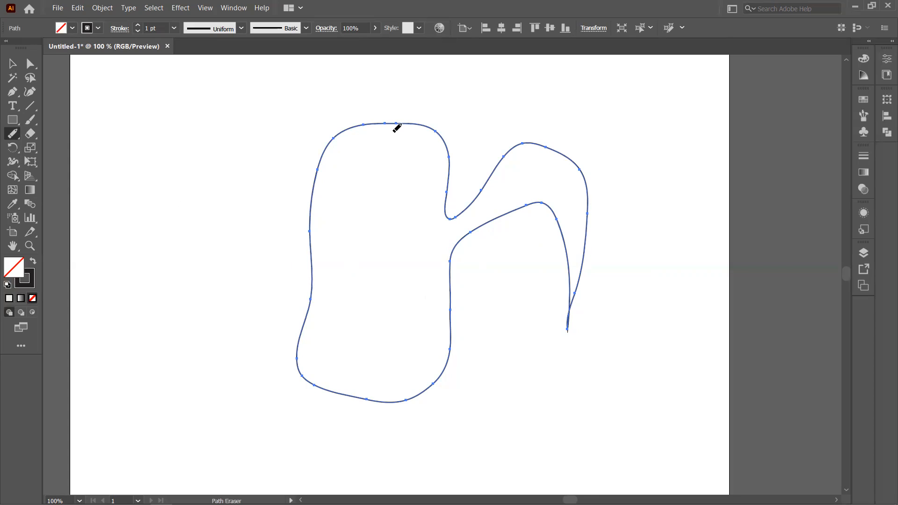
pyautogui.press('Delete')
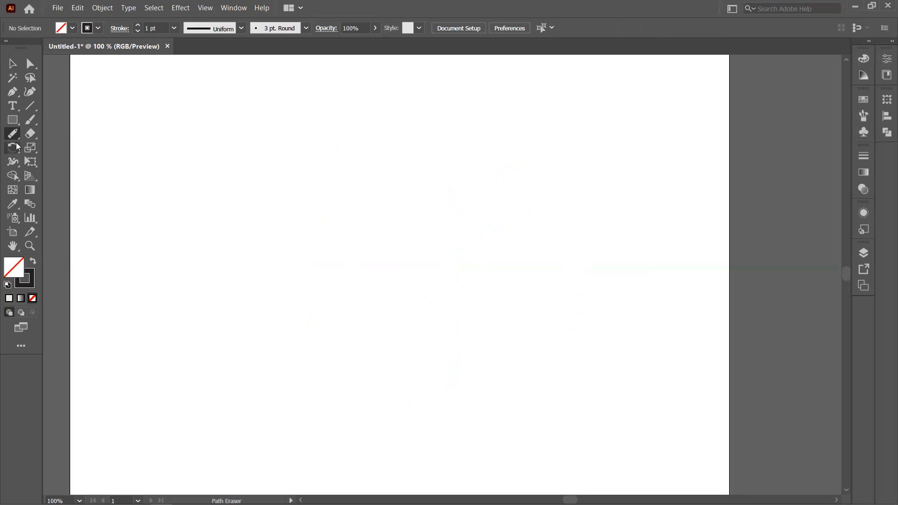
# - Draw an open freehand outline with a narrow gap between its upper ends using the Pencil tool
pyautogui.moveTo(13, 134); pyautogui.dragTo(63, 149)
pyautogui.moveTo(337, 123)
pyautogui.mouseDown()
pyautogui.moveTo(279, 218)
pyautogui.moveTo(344, 308)
pyautogui.moveTo(433, 163)
pyautogui.moveTo(399, 142)
pyautogui.moveTo(328, 174)
pyautogui.mouseUp()
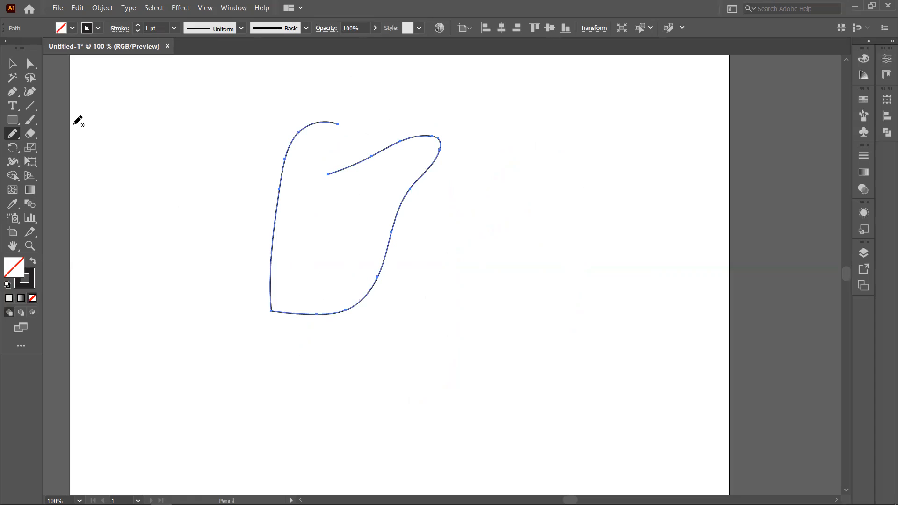
# - Erase several sections of the open outline with the Path Eraser tool and delete the remaining fragments
pyautogui.rightClick(14, 137)
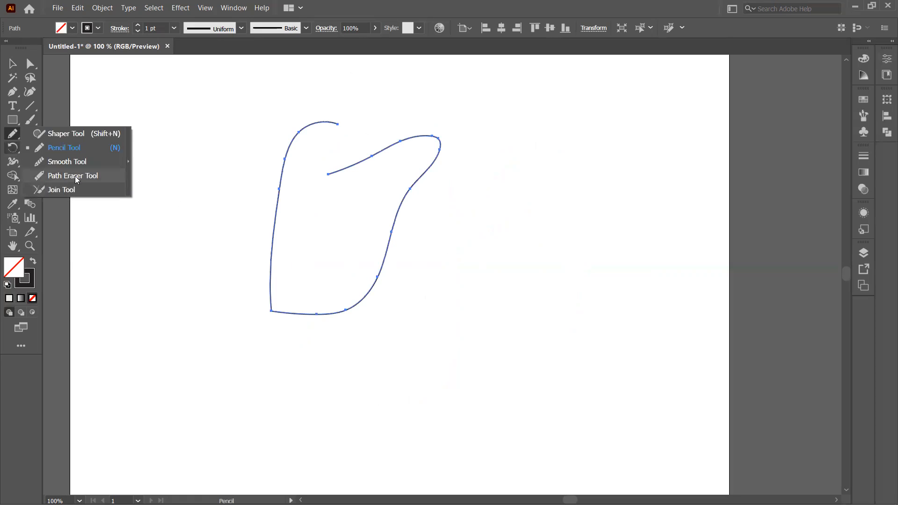
pyautogui.click(74, 175)
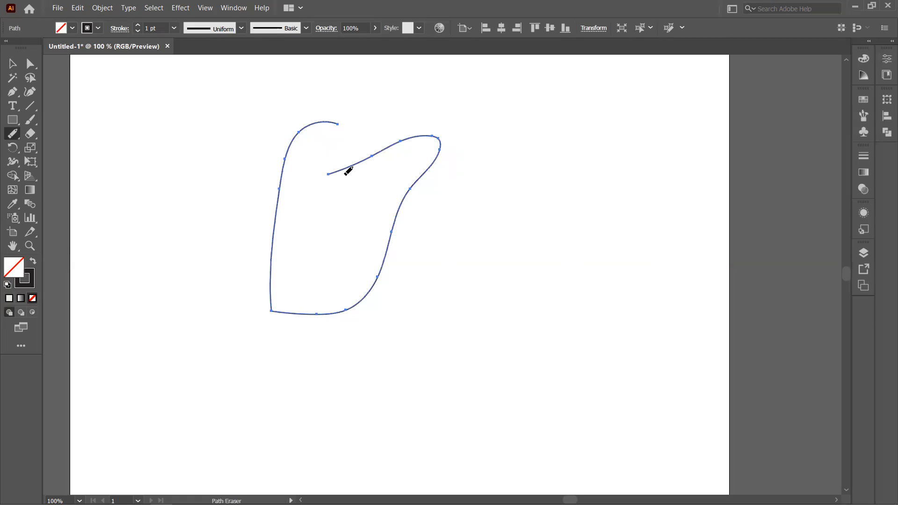
pyautogui.moveTo(346, 164); pyautogui.dragTo(349, 180)
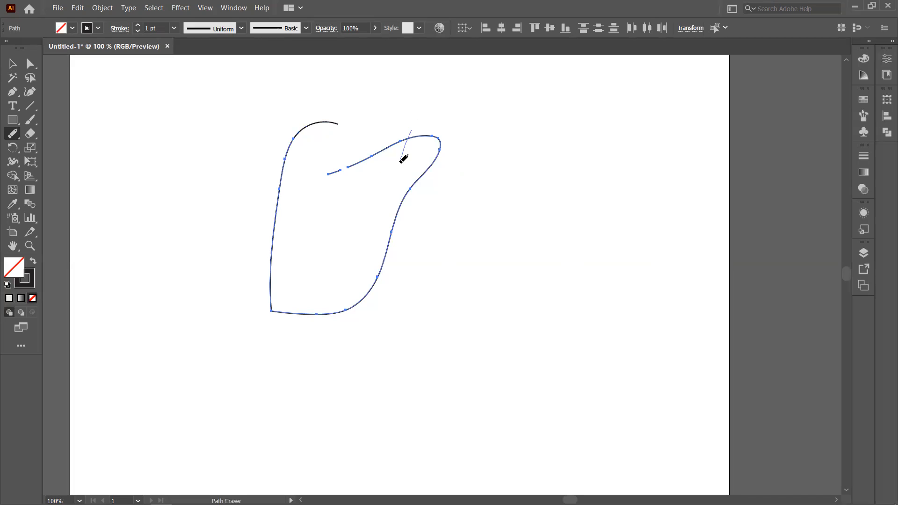
pyautogui.moveTo(386, 153)
pyautogui.mouseDown()
pyautogui.moveTo(332, 182)
pyautogui.moveTo(301, 180)
pyautogui.mouseUp()
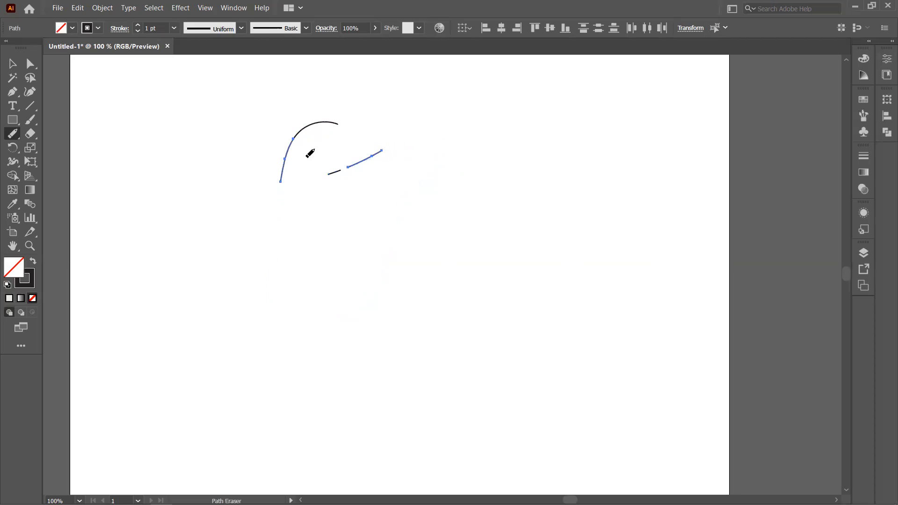
pyautogui.moveTo(296, 129); pyautogui.dragTo(295, 131)
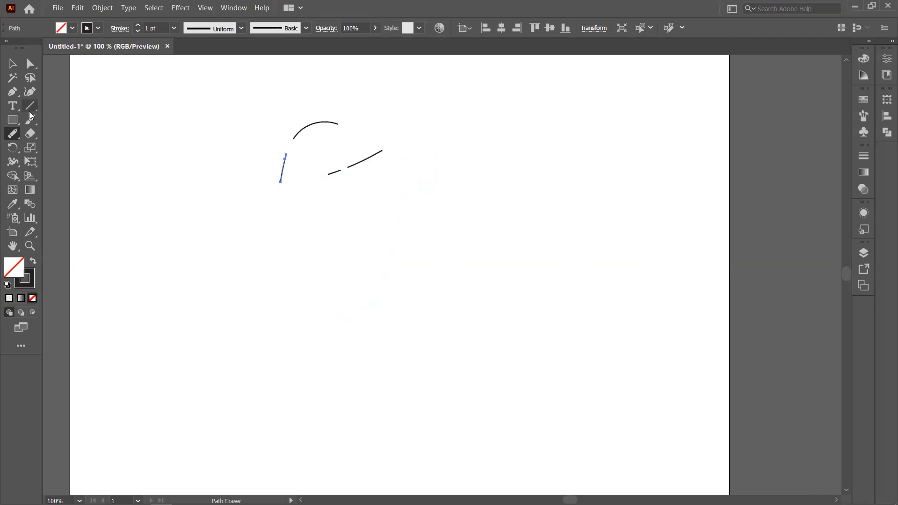
pyautogui.hotkey('ctrl', 'a')
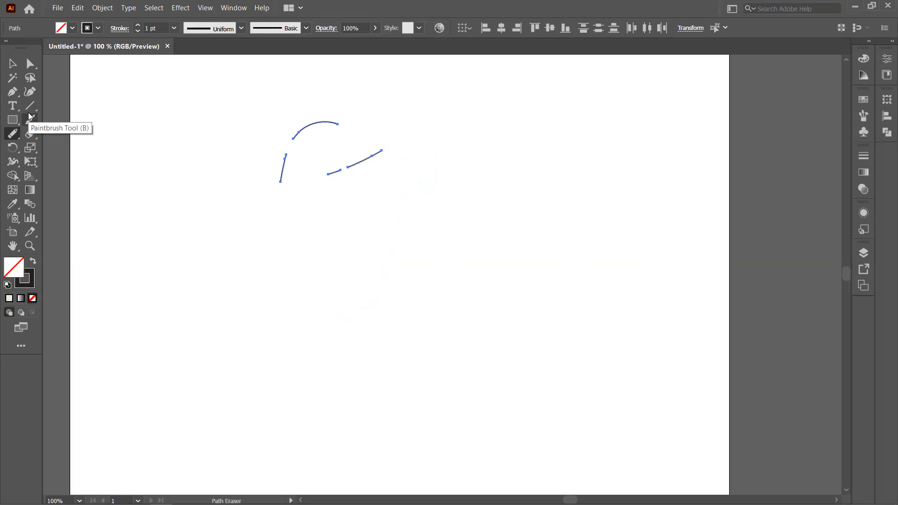
pyautogui.press('Delete')
# - Draw a closed, roughly round freehand outline in the upper half of the artboard with the Pencil tool
pyautogui.click(12, 134)
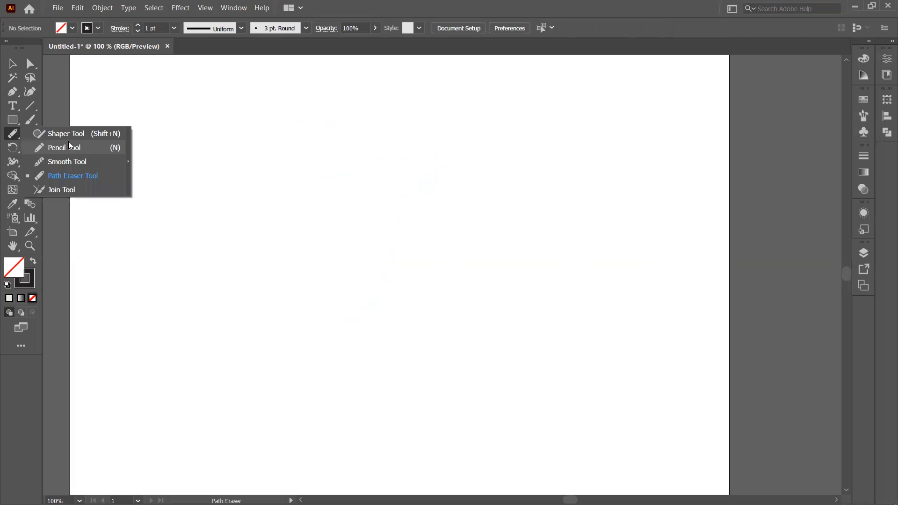
pyautogui.click(69, 149)
pyautogui.moveTo(408, 123)
pyautogui.mouseDown()
pyautogui.moveTo(388, 123)
pyautogui.moveTo(345, 242)
pyautogui.moveTo(458, 160)
pyautogui.moveTo(421, 123)
pyautogui.moveTo(408, 123)
pyautogui.mouseUp()
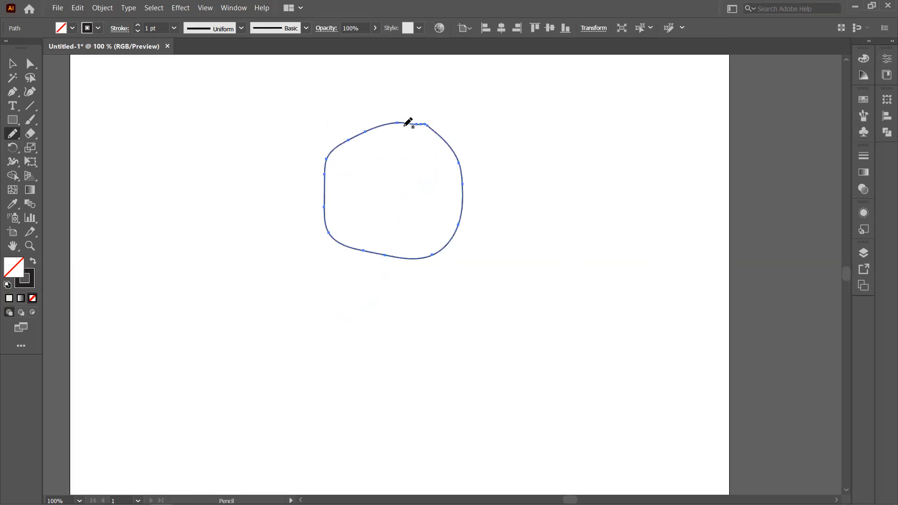
# - Erase the closed round outline completely, starting with the Path Eraser tool on its upper edge
pyautogui.click(15, 139)
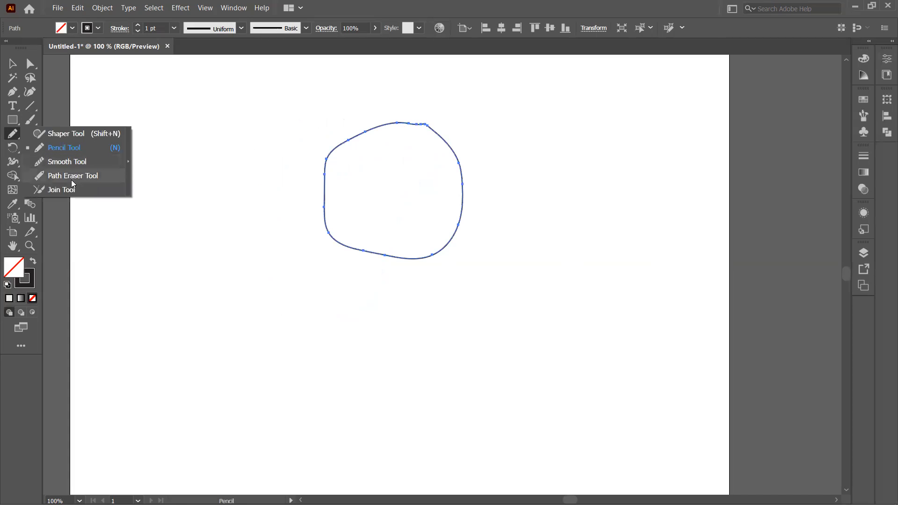
pyautogui.click(73, 176)
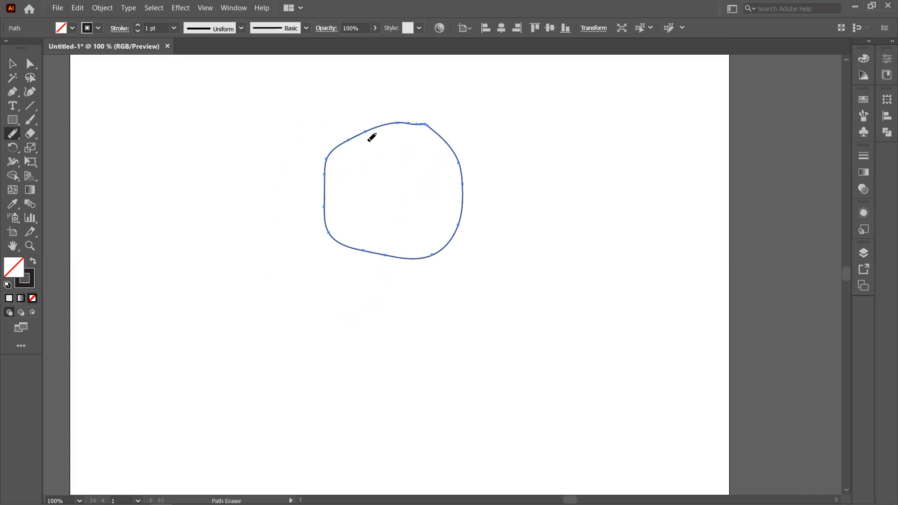
pyautogui.click(371, 134)
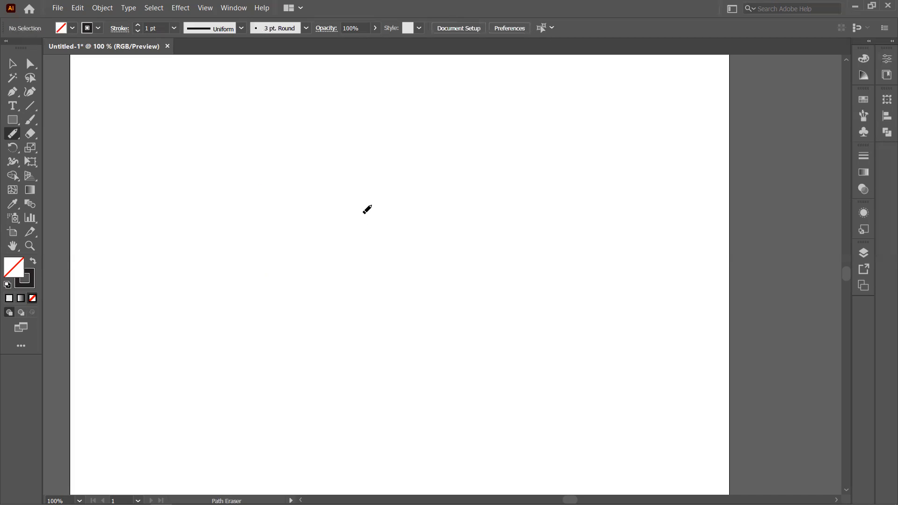
# - Draw a large, nearly closed freehand circle with a small gap at the top using the Pencil tool
pyautogui.click(10, 135)
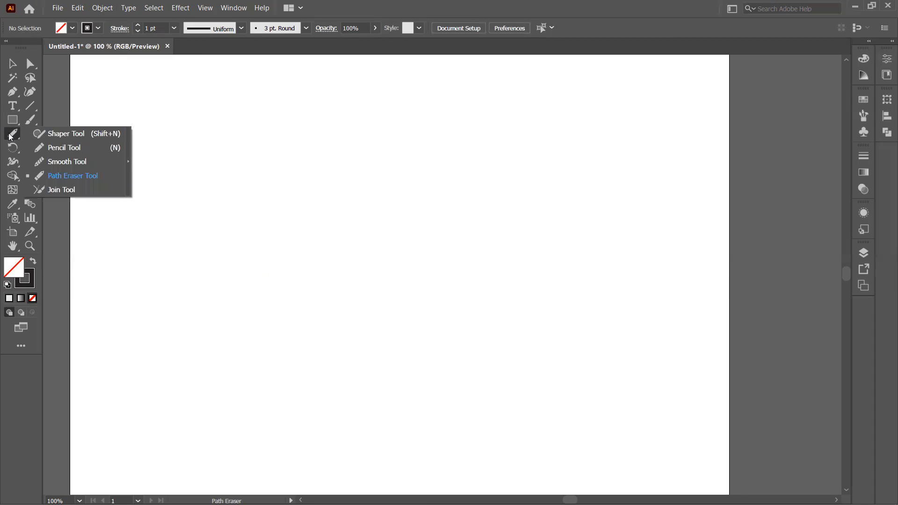
pyautogui.click(79, 190)
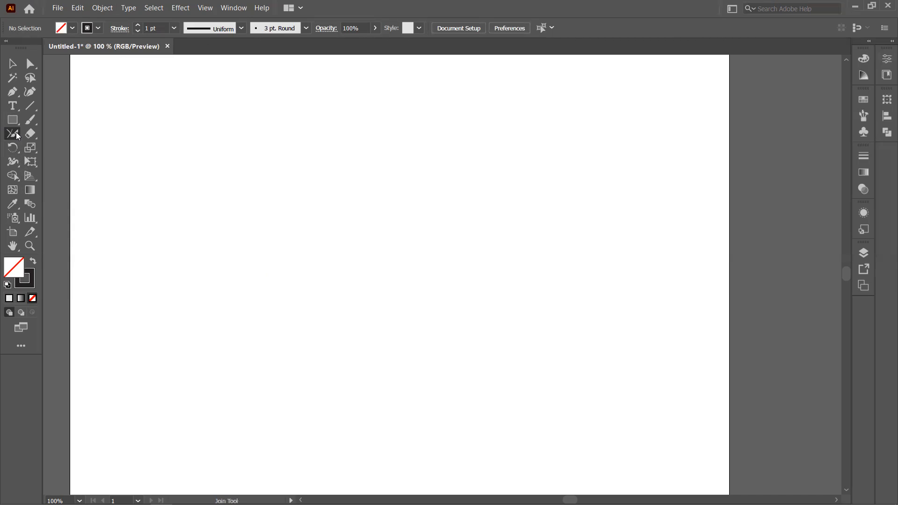
pyautogui.click(18, 136)
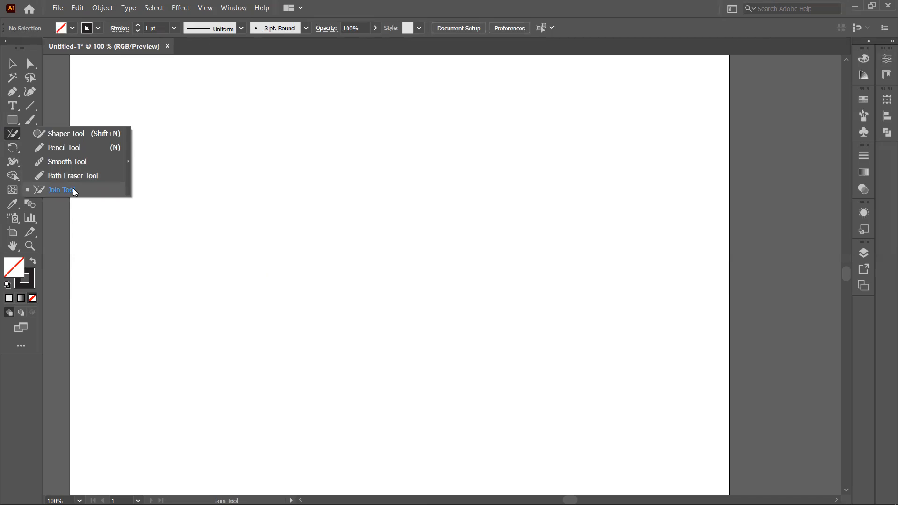
pyautogui.click(72, 148)
pyautogui.moveTo(398, 165)
pyautogui.mouseDown()
pyautogui.moveTo(251, 225)
pyautogui.moveTo(443, 353)
pyautogui.moveTo(440, 205)
pyautogui.moveTo(404, 175)
pyautogui.mouseUp()
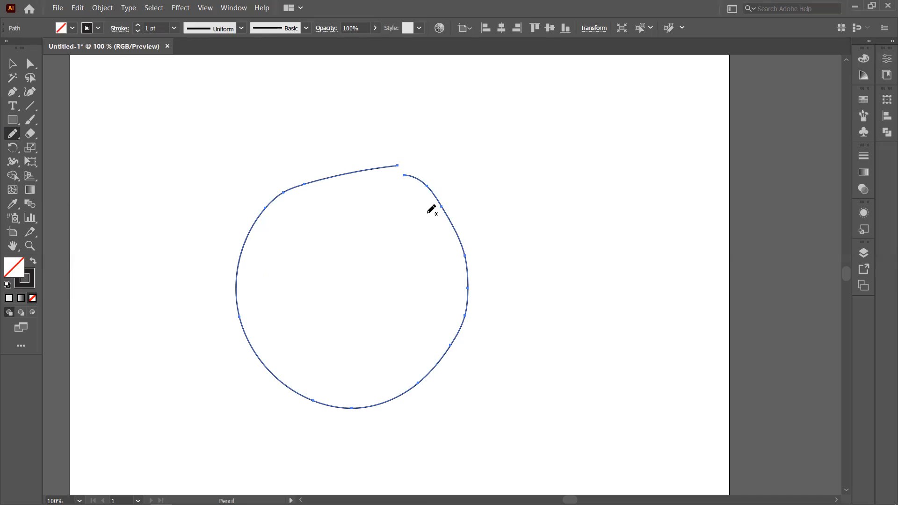
# - Try to close the gap at the top of the circle with the Join tool and delete the circle
pyautogui.rightClick(14, 135)
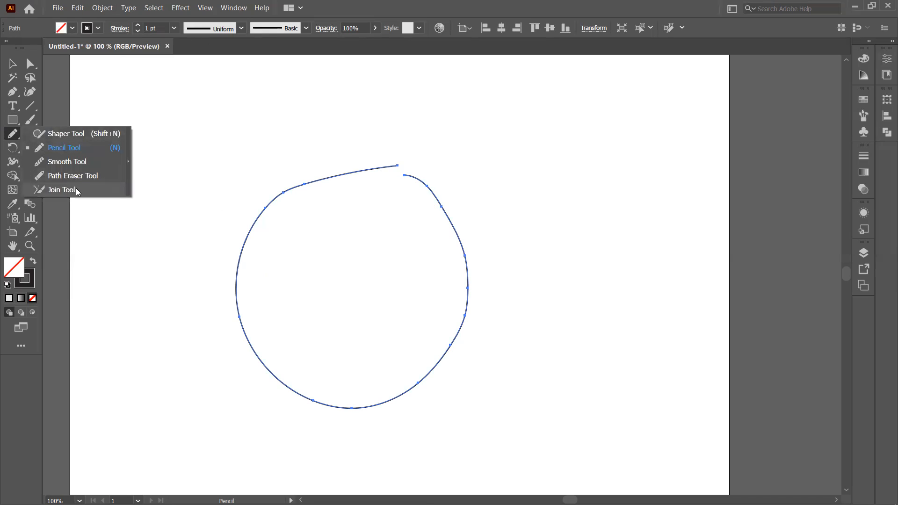
pyautogui.click(53, 190)
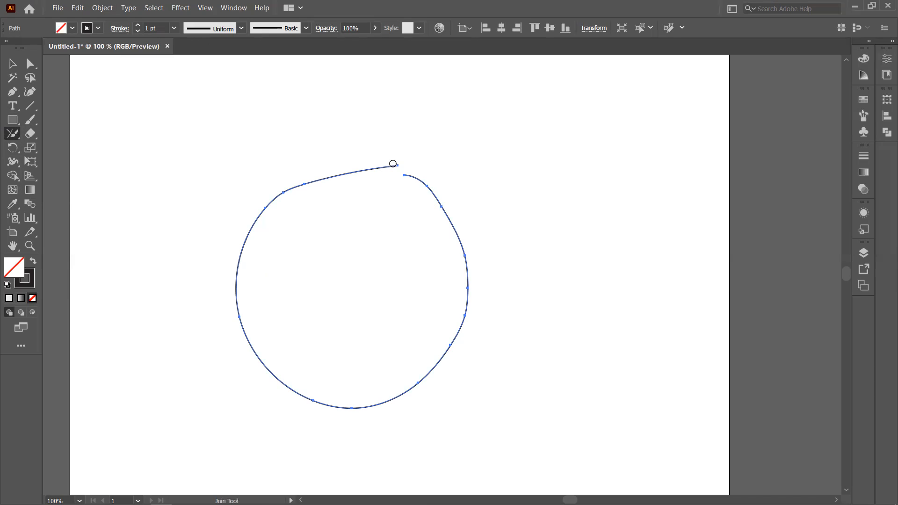
pyautogui.moveTo(396, 166); pyautogui.dragTo(406, 186)
pyautogui.scroll(3, 398, 169)
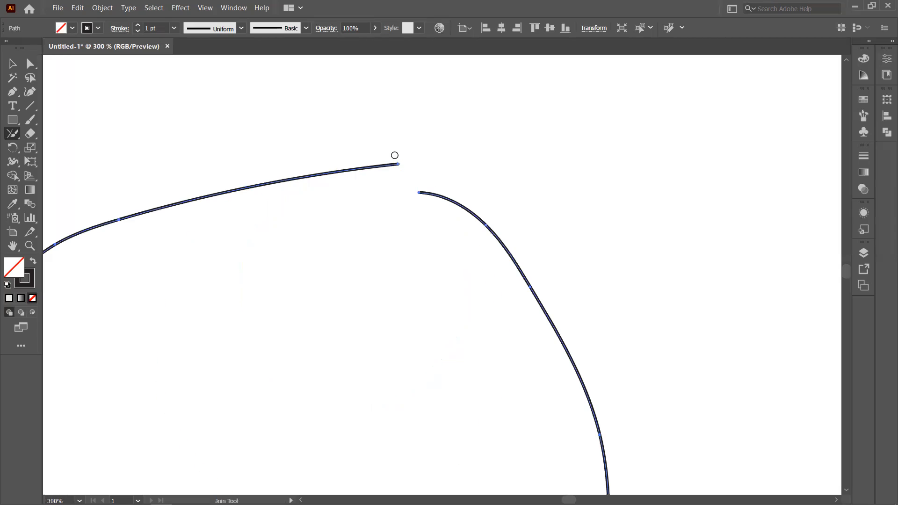
pyautogui.moveTo(397, 165)
pyautogui.mouseDown()
pyautogui.moveTo(420, 193)
pyautogui.moveTo(453, 202)
pyautogui.mouseUp()
pyautogui.moveTo(383, 164)
pyautogui.mouseDown()
pyautogui.moveTo(426, 172)
pyautogui.moveTo(450, 206)
pyautogui.mouseUp()
pyautogui.moveTo(391, 159)
pyautogui.mouseDown()
pyautogui.moveTo(453, 221)
pyautogui.moveTo(423, 192)
pyautogui.moveTo(443, 208)
pyautogui.mouseUp()
pyautogui.hotkey('ctrl', '0')
pyautogui.scroll(2, 389, 158)
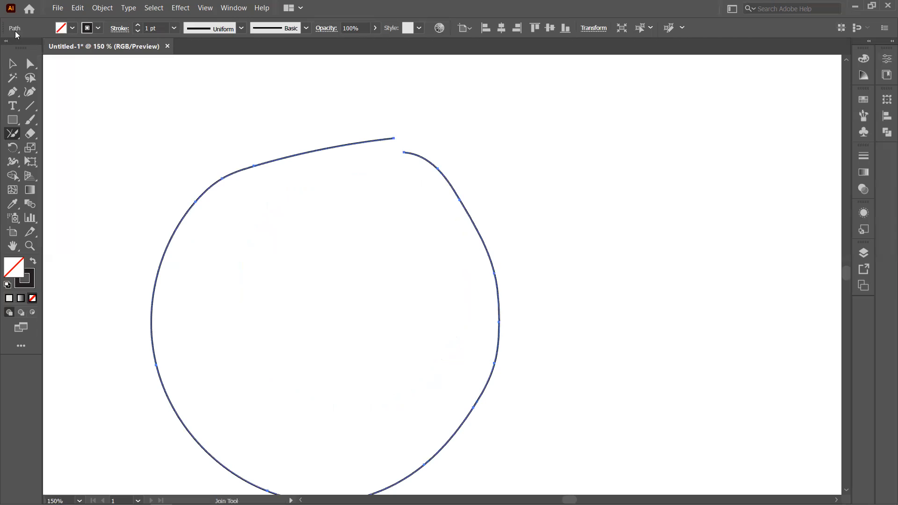
pyautogui.click(15, 65)
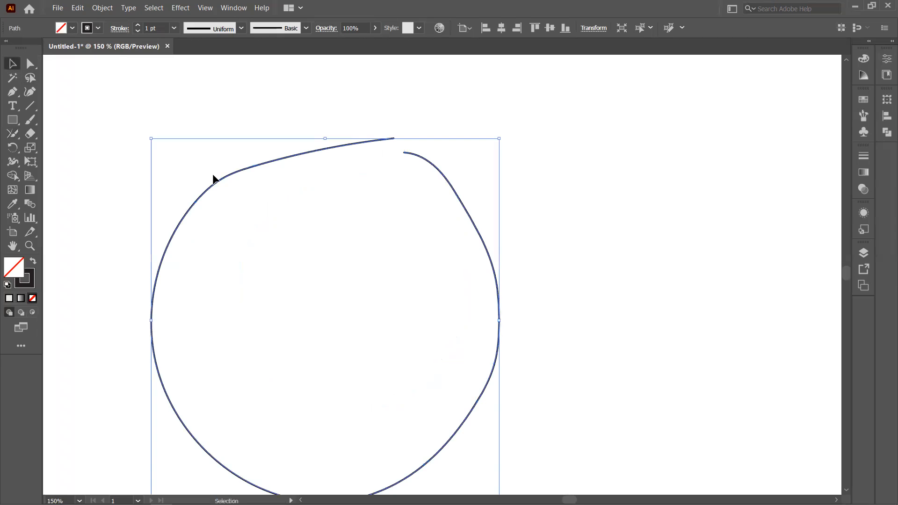
pyautogui.press('Delete')
# - Draw three separate line segments forming a large triangle, with a gap at the apex and overlapping ends at the base
pyautogui.click(29, 108)
pyautogui.moveTo(362, 133); pyautogui.dragTo(196, 405)
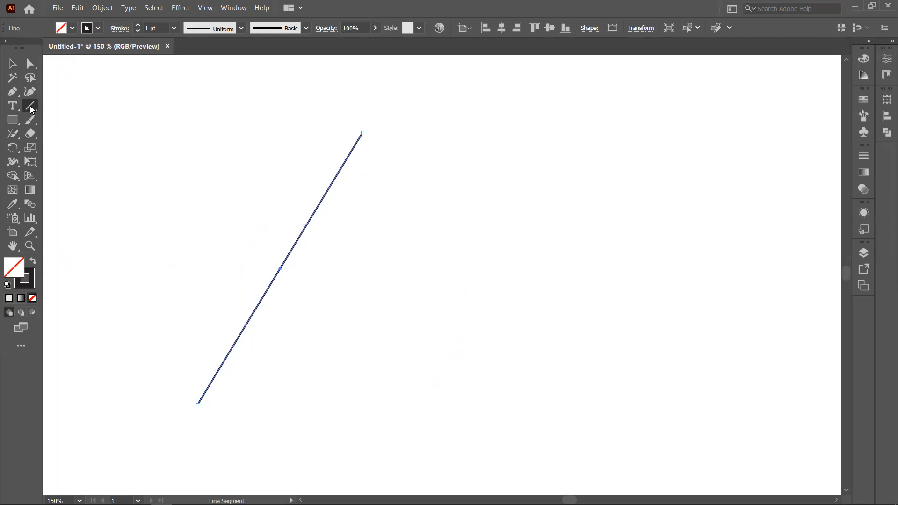
pyautogui.moveTo(187, 401); pyautogui.dragTo(504, 398)
pyautogui.moveTo(367, 144); pyautogui.dragTo(506, 403)
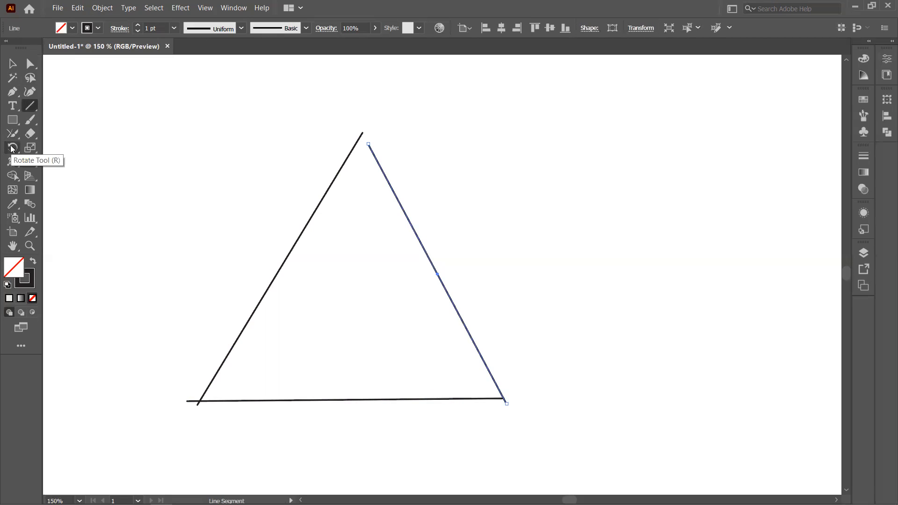
# - Select all three lines and join the two sloping ones at the triangle's apex with the Join tool
pyautogui.click(12, 63)
pyautogui.moveTo(223, 103); pyautogui.dragTo(544, 470)
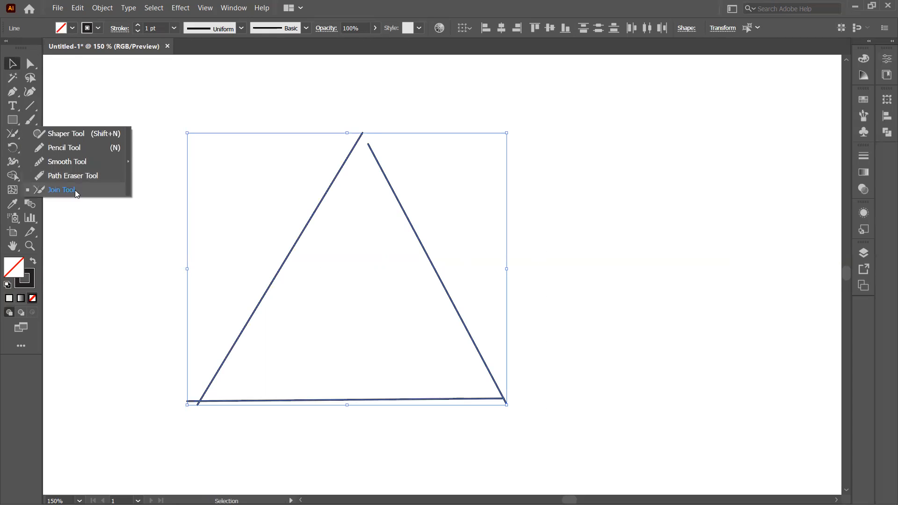
pyautogui.click(75, 189)
pyautogui.moveTo(366, 141); pyautogui.dragTo(373, 154)
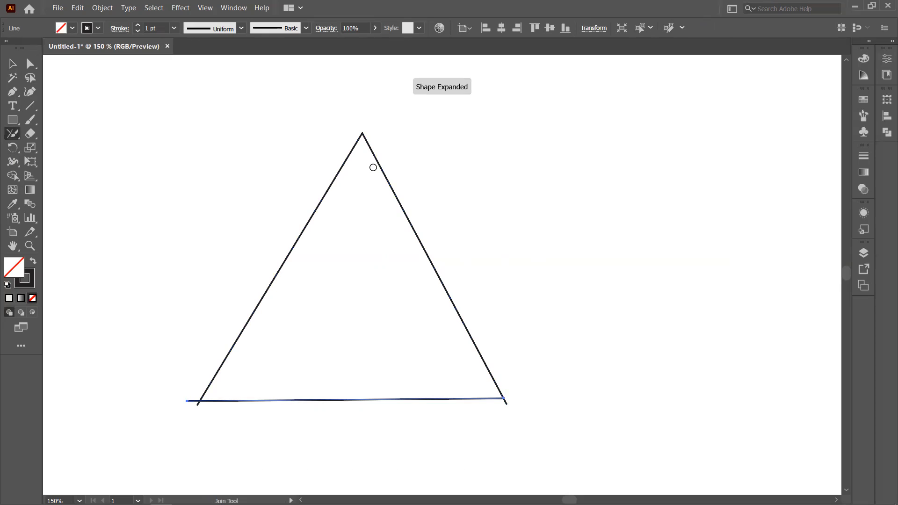
# - Examine the triangle's joined apex and the overlapping line ends at its base corners
pyautogui.scroll(2, 360, 173)
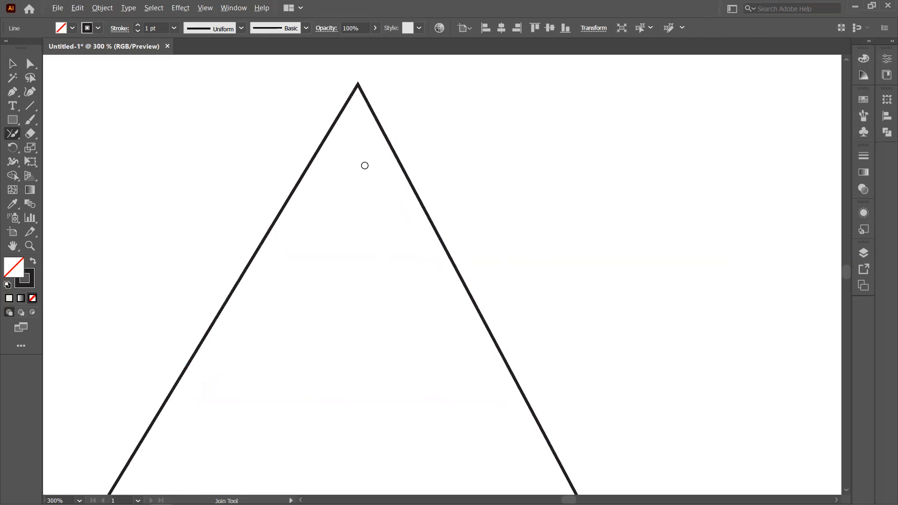
pyautogui.scroll(-3, 361, 168)
pyautogui.scroll(2, 367, 143)
pyautogui.scroll(-3, 367, 140)
pyautogui.scroll(1, 291, 269)
pyautogui.scroll(2, 290, 270)
pyautogui.scroll(-2, 290, 222)
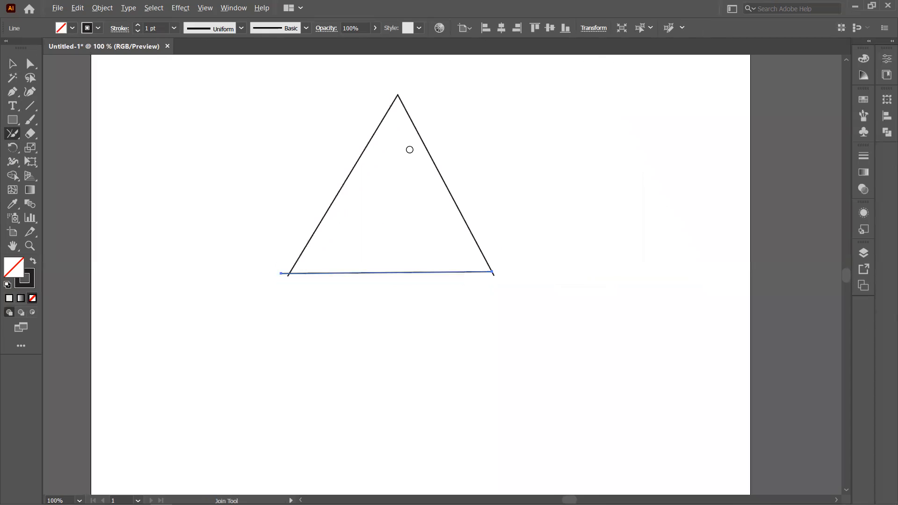
pyautogui.scroll(4, 282, 274)
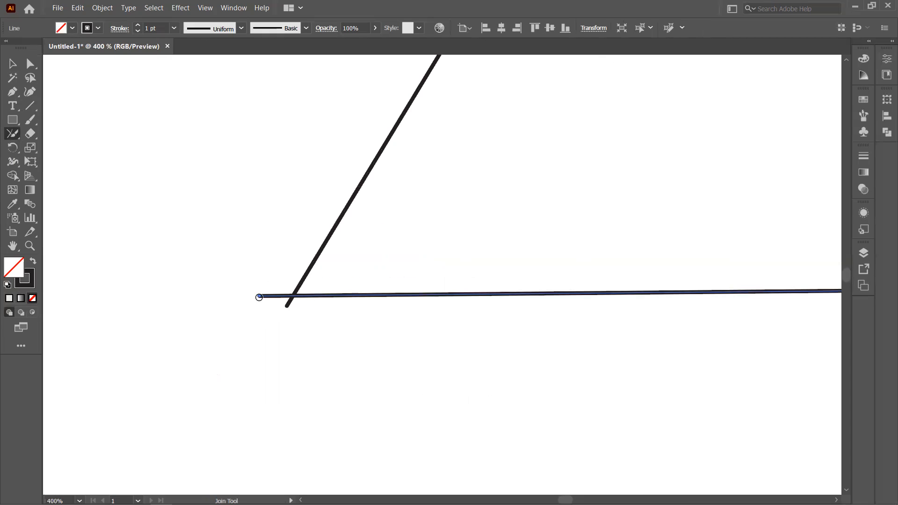
pyautogui.scroll(-5, 280, 287)
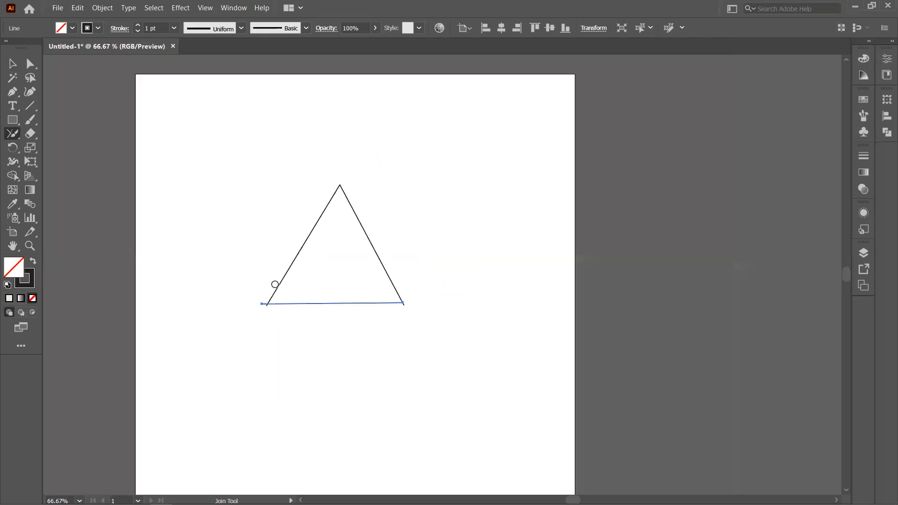
pyautogui.scroll(3, 275, 295)
pyautogui.scroll(-2, 342, 241)
pyautogui.scroll(1, 437, 155)
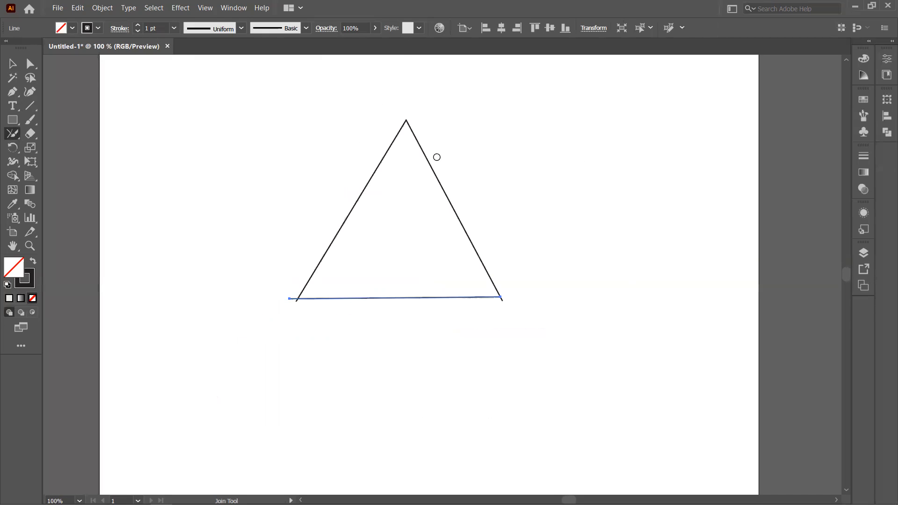
# - Draw four separate line segments forming a rough square, with crossing ends and a gap at its upper-right corner
pyautogui.click(30, 107)
pyautogui.moveTo(438, 110); pyautogui.dragTo(640, 304)
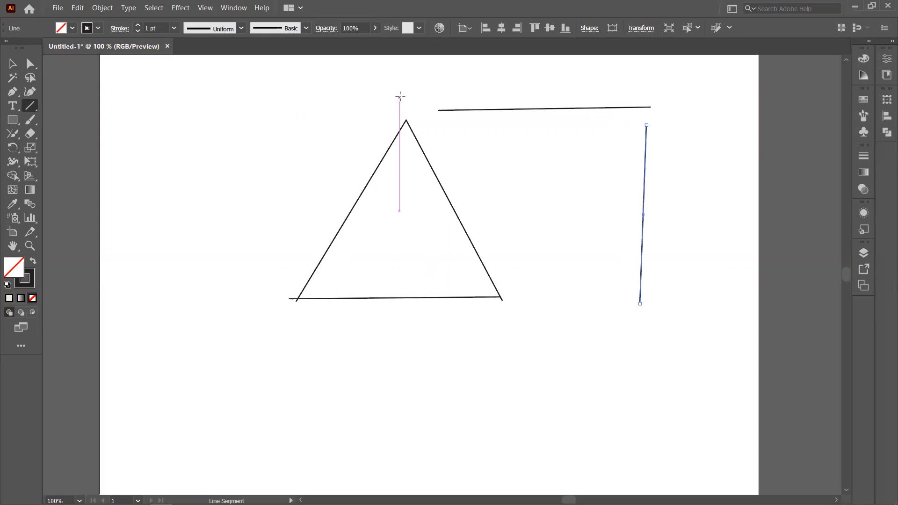
pyautogui.moveTo(441, 101); pyautogui.dragTo(640, 296)
pyautogui.scroll(2, 643, 157)
pyautogui.scroll(1, 655, 108)
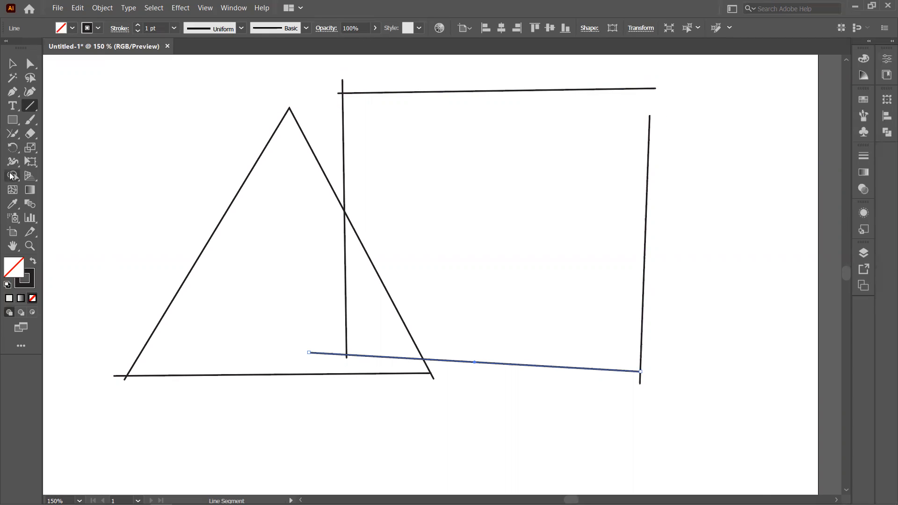
# - Delete the triangle's joined sides and its base line, keeping the four lines of the rough square
pyautogui.click(13, 133)
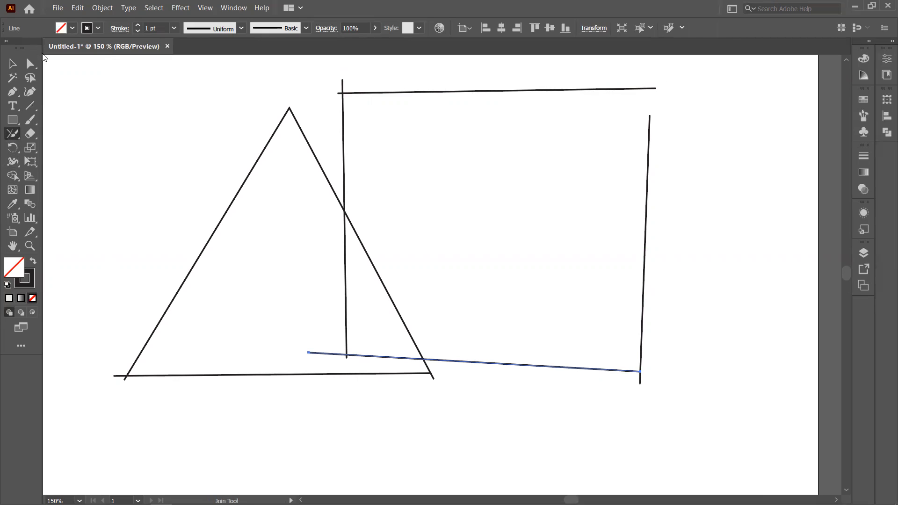
pyautogui.click(13, 63)
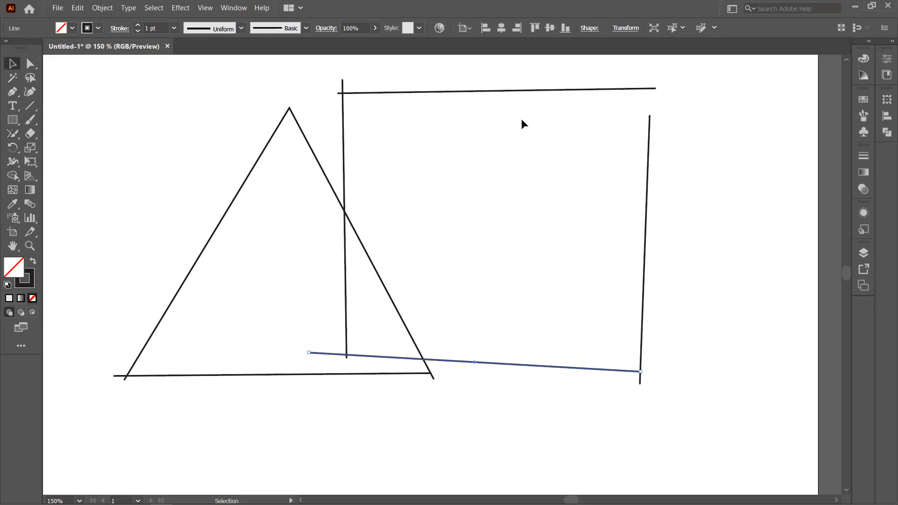
pyautogui.click(279, 192)
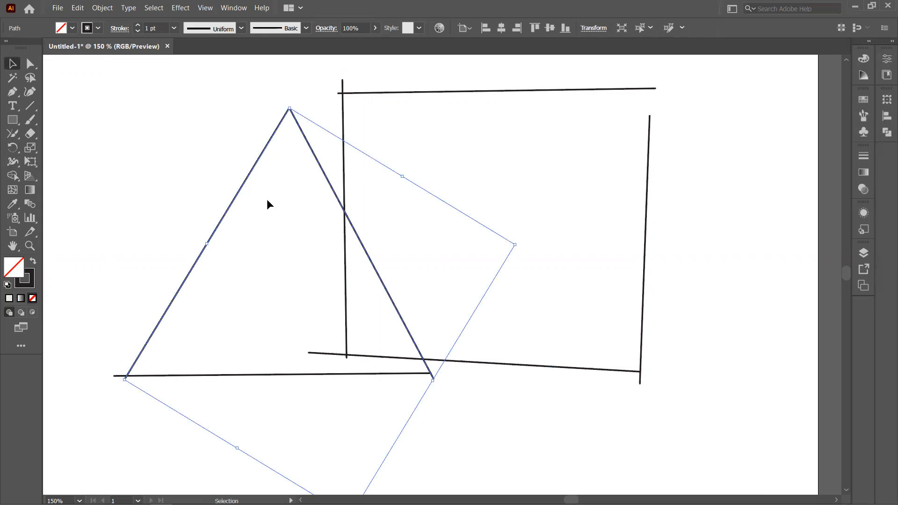
pyautogui.press('Delete')
pyautogui.click(226, 374)
pyautogui.press('Delete')
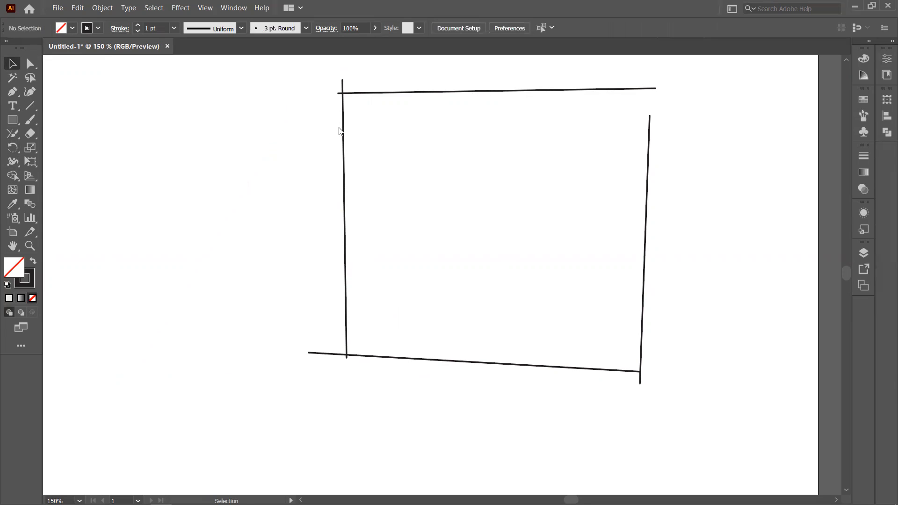
# - Select all four lines and join the top and right ones at the upper-right corner with the Join tool
pyautogui.moveTo(249, 79); pyautogui.dragTo(698, 405)
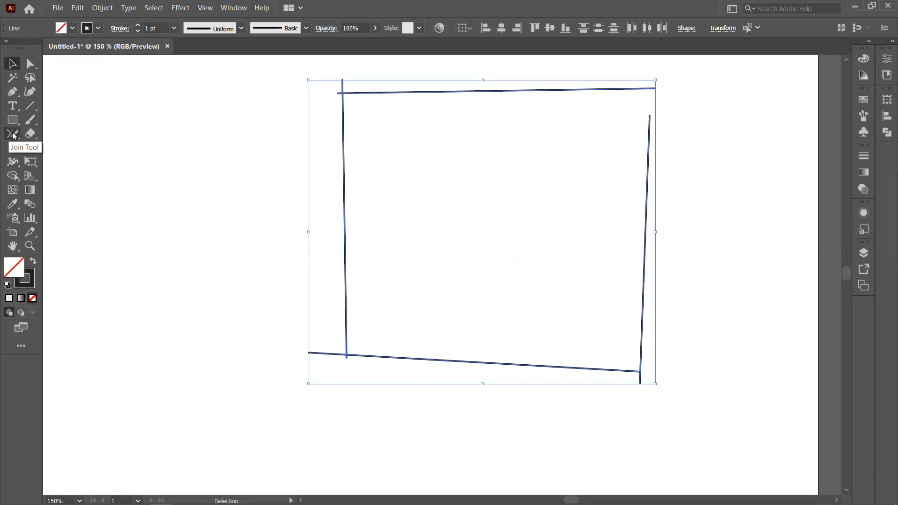
pyautogui.click(12, 136)
pyautogui.moveTo(652, 90); pyautogui.dragTo(648, 124)
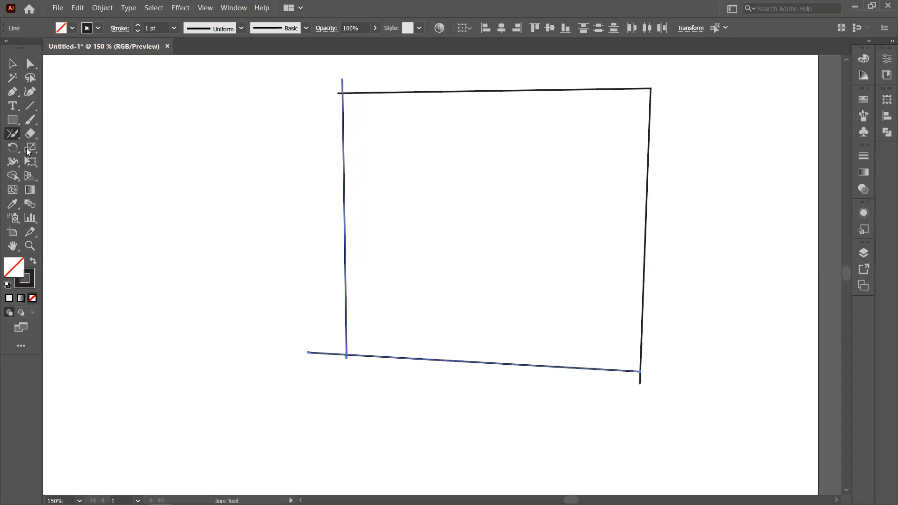
pyautogui.click(15, 136)
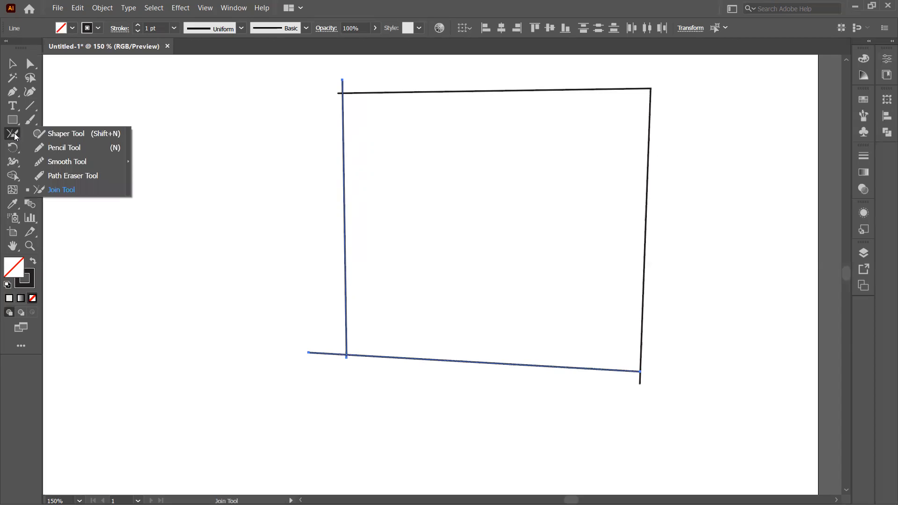
# - Select all the lines of the rough square and delete them to clear the artboard
pyautogui.click(13, 64)
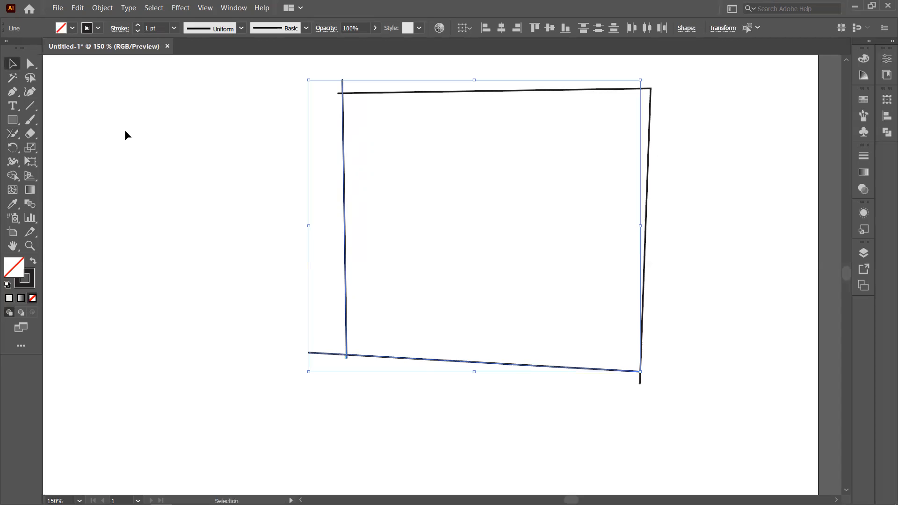
pyautogui.moveTo(248, 57); pyautogui.dragTo(750, 392)
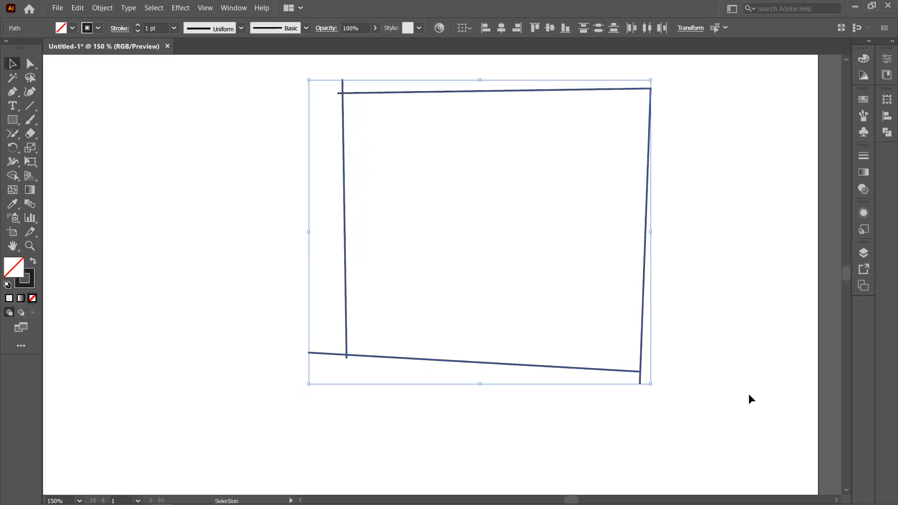
pyautogui.press('Delete')
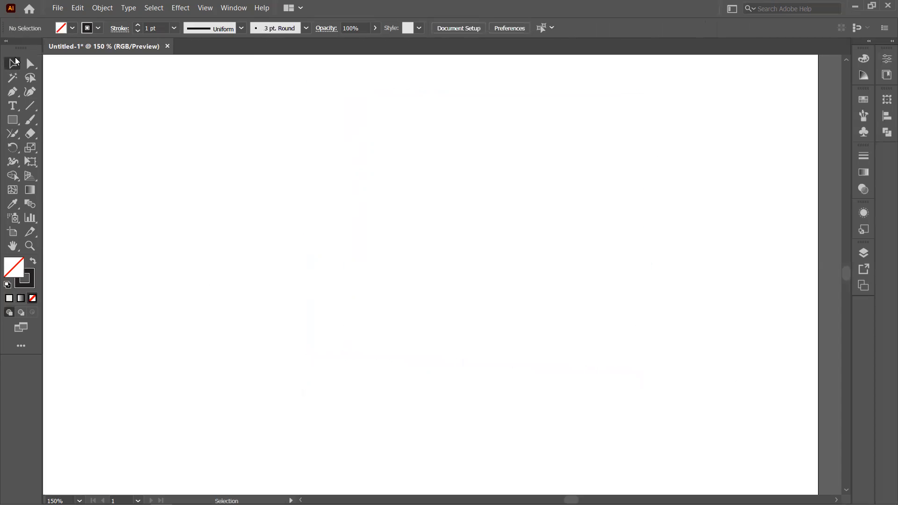
# - Draw a large rounded rectangle across the middle of the artboard and increase the radius of all its corners
pyautogui.click(30, 141)
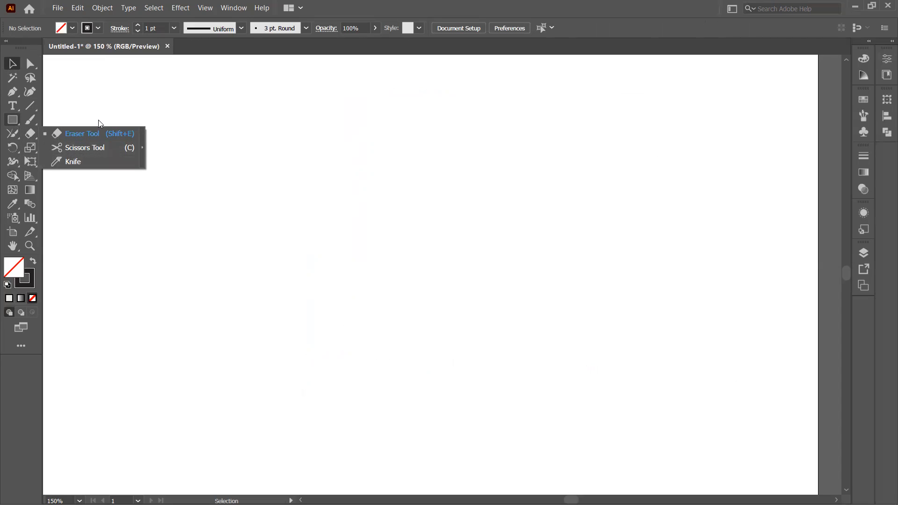
pyautogui.click(12, 121)
pyautogui.click(83, 135)
pyautogui.moveTo(208, 130); pyautogui.dragTo(557, 414)
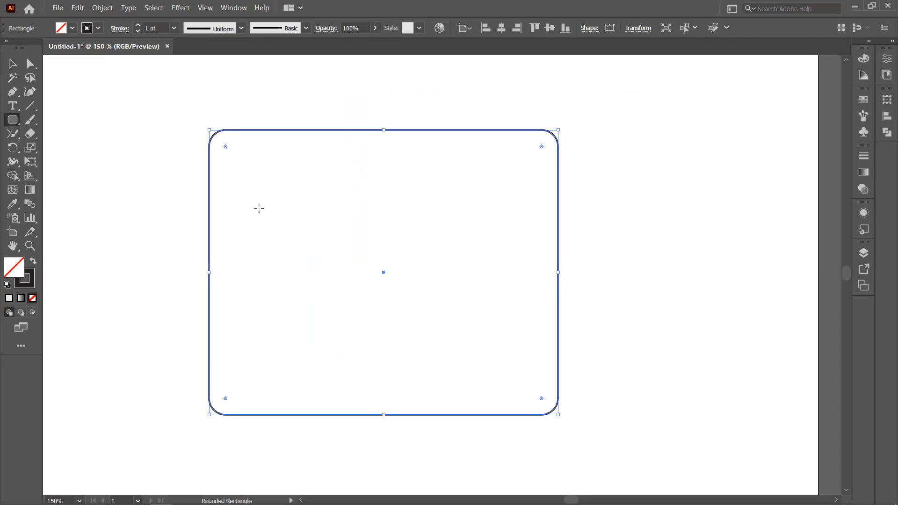
pyautogui.moveTo(226, 147); pyautogui.dragTo(274, 193)
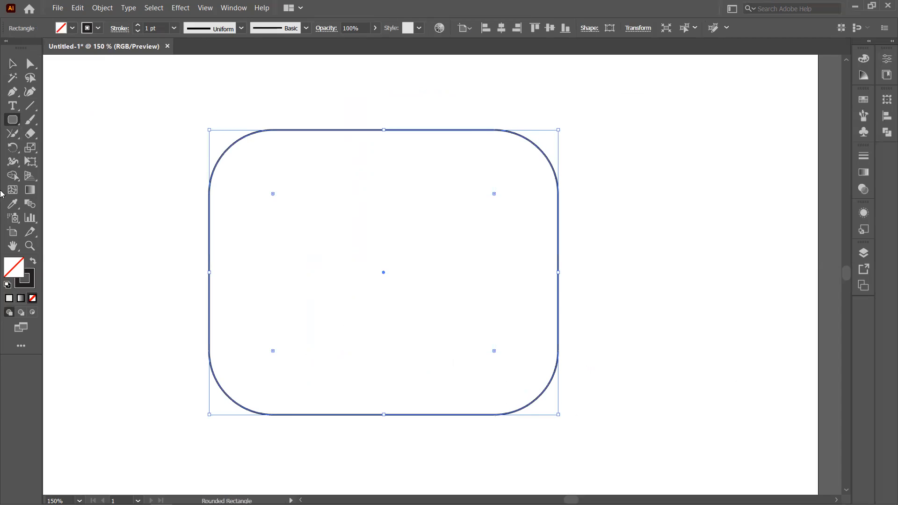
# - Set the rounded rectangle's fill colour to red
pyautogui.doubleClick(19, 275)
pyautogui.write('FF0000')
pyautogui.click(759, 185)
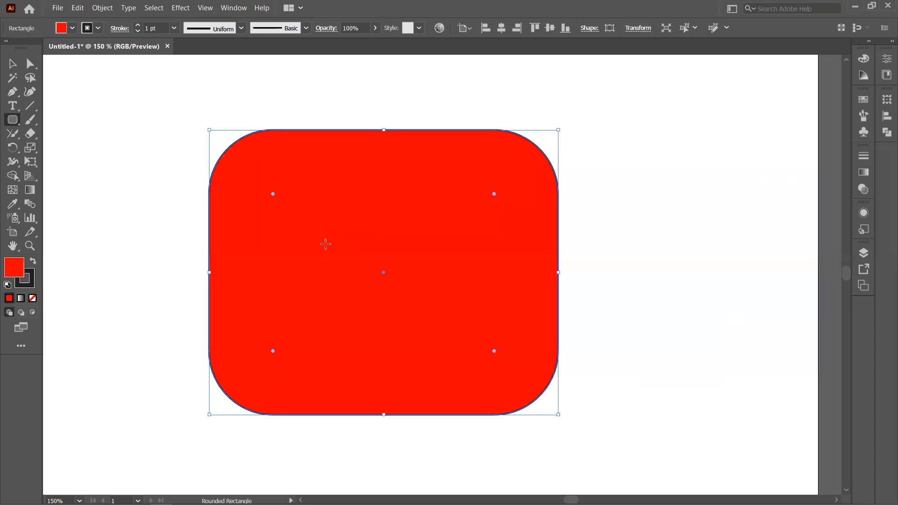
# - Erase the rounded rectangle's left edge and a diagonal band from upper left to lower right with the Eraser tool
pyautogui.click(30, 134)
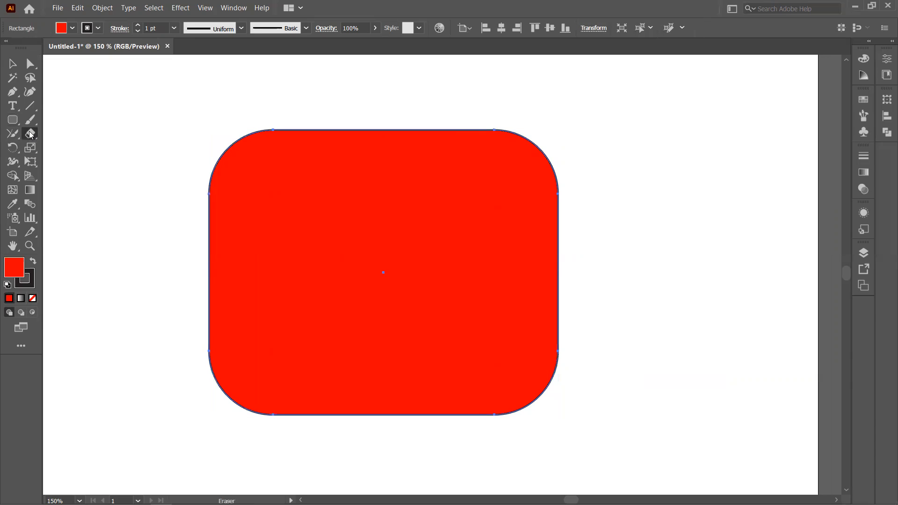
pyautogui.click(30, 134)
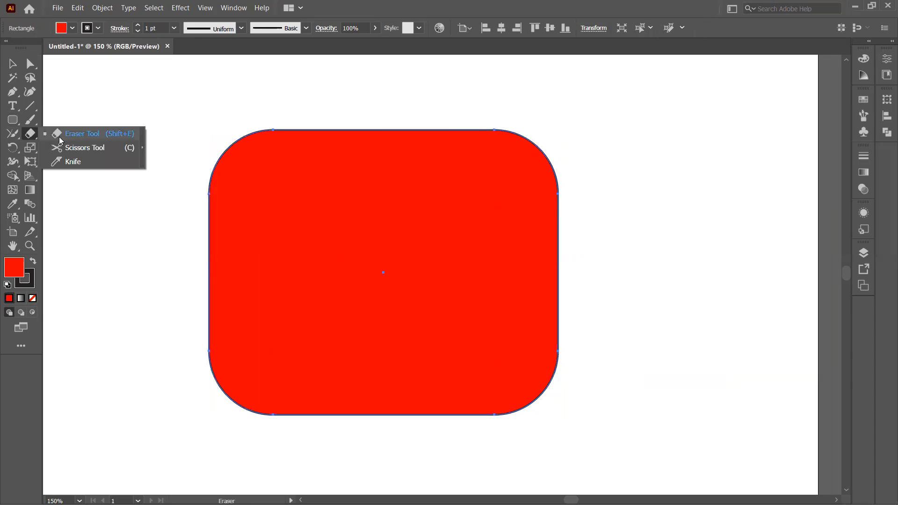
pyautogui.click(60, 136)
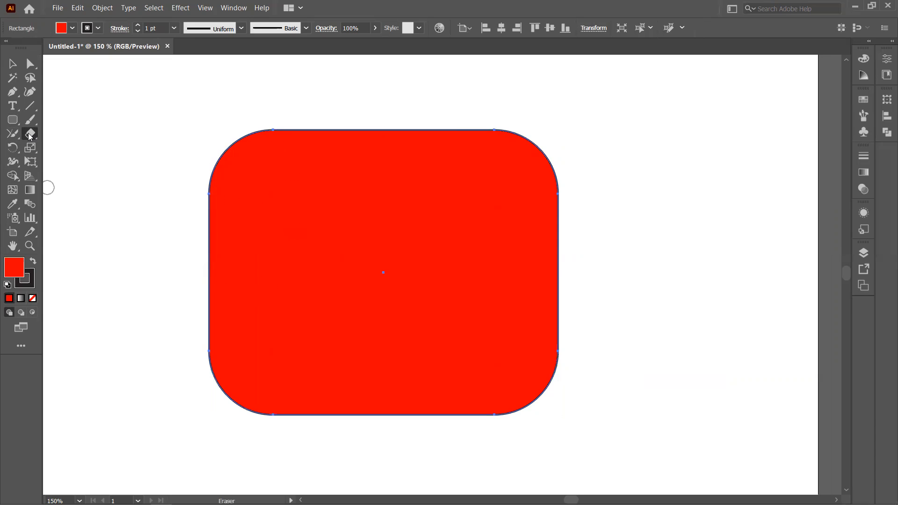
pyautogui.moveTo(232, 141)
pyautogui.mouseDown()
pyautogui.moveTo(212, 190)
pyautogui.moveTo(211, 364)
pyautogui.moveTo(206, 392)
pyautogui.mouseUp()
pyautogui.moveTo(220, 174); pyautogui.dragTo(592, 415)
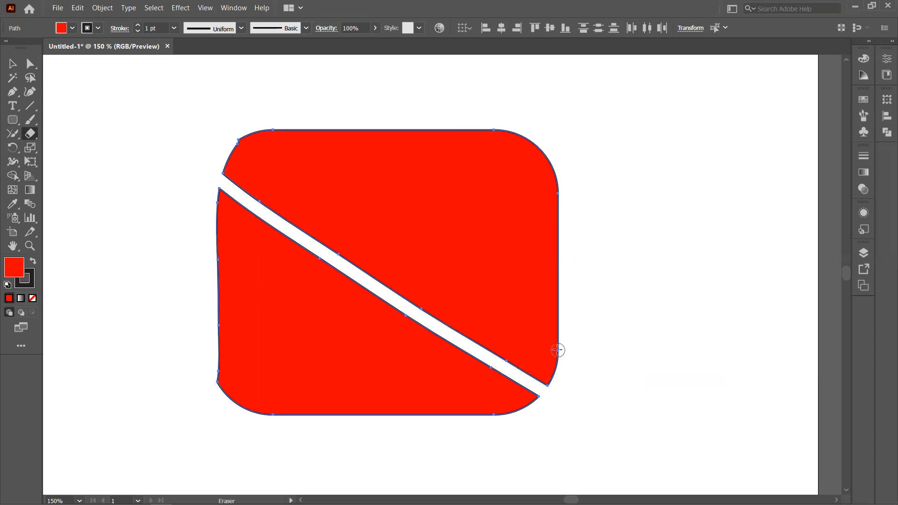
# - Move the upper red piece up and to the right, and the lower piece to the left, to separate them
pyautogui.click(12, 64)
pyautogui.click(75, 116)
pyautogui.click(402, 184)
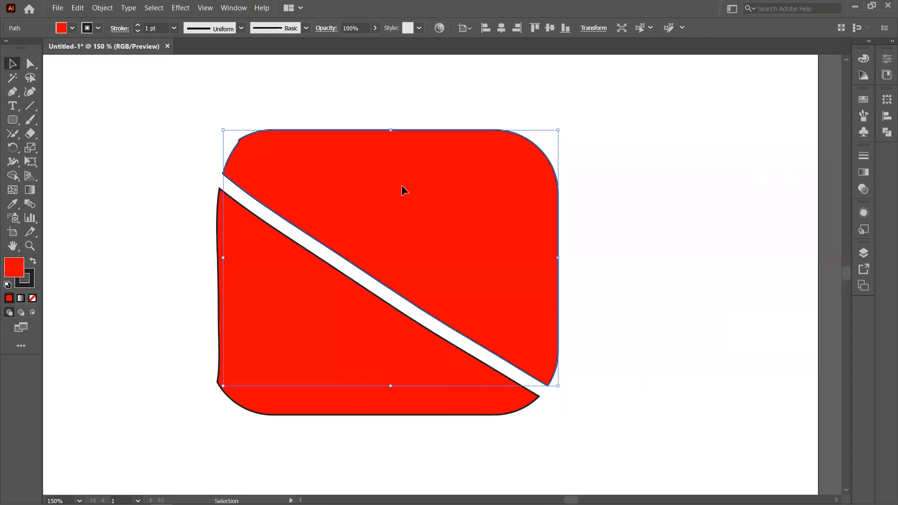
pyautogui.moveTo(401, 184); pyautogui.dragTo(577, 142)
pyautogui.click(329, 313)
pyautogui.moveTo(329, 313); pyautogui.dragTo(217, 294)
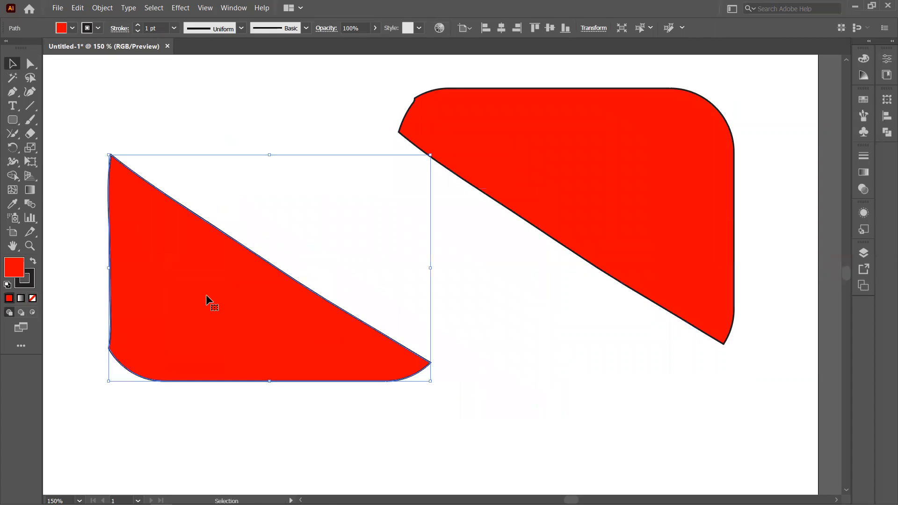
# - Erase a curved band through the lower-left red piece with the Eraser tool, splitting it in two, and clear the selection
pyautogui.click(30, 136)
pyautogui.moveTo(260, 253)
pyautogui.mouseDown()
pyautogui.moveTo(149, 319)
pyautogui.moveTo(113, 375)
pyautogui.mouseUp()
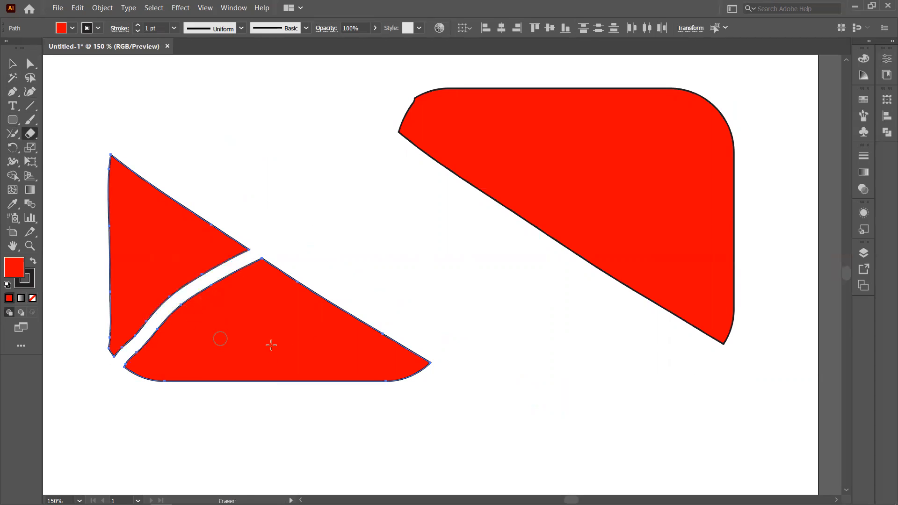
pyautogui.click(12, 64)
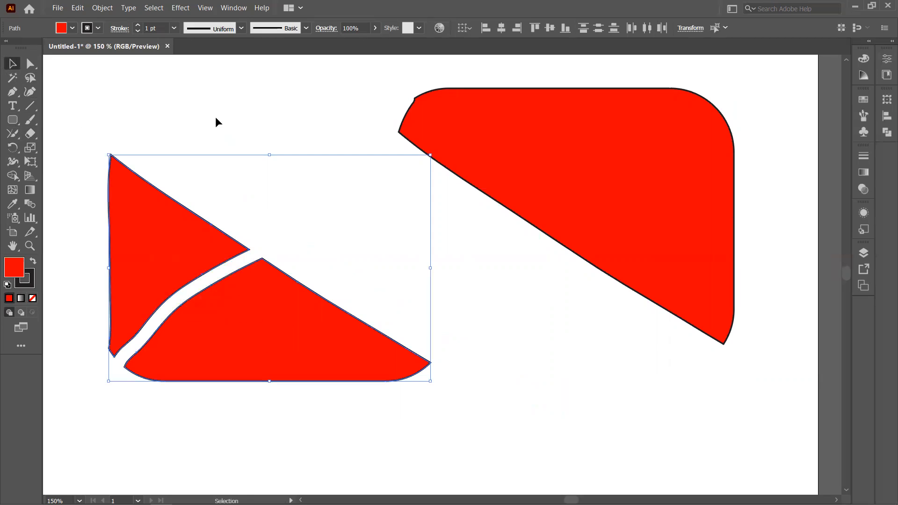
pyautogui.click(215, 116)
# - Move the two smaller red pieces apart and shift the large piece down and left, closer to them
pyautogui.moveTo(181, 206); pyautogui.dragTo(191, 95)
pyautogui.moveTo(214, 327); pyautogui.dragTo(341, 384)
pyautogui.click(176, 174)
pyautogui.moveTo(176, 174); pyautogui.dragTo(220, 299)
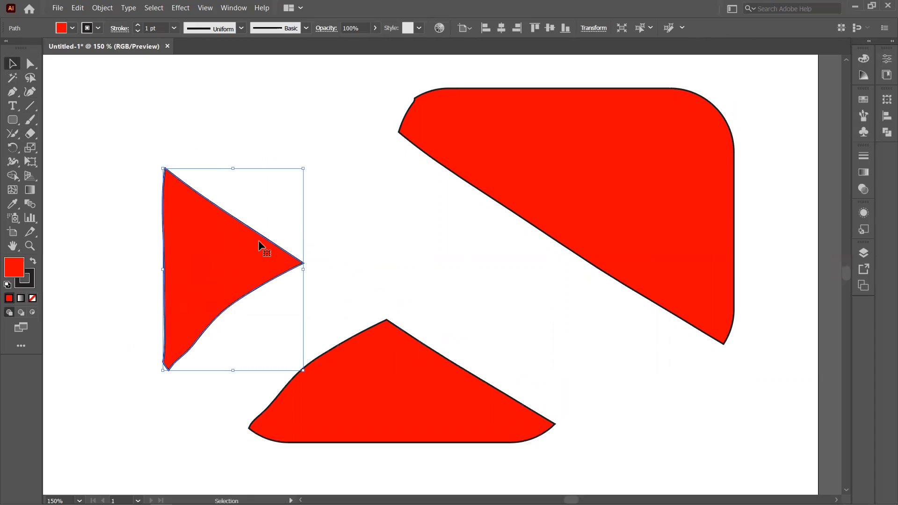
pyautogui.moveTo(470, 109); pyautogui.dragTo(375, 164)
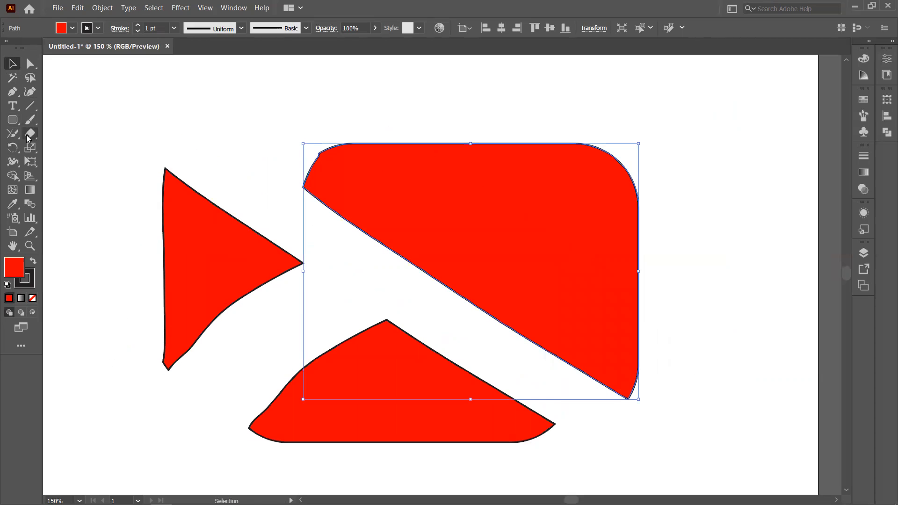
# - Cut the large red piece's outline with the Scissors tool at the middle of its top edge and on its diagonal edge
pyautogui.moveTo(28, 137); pyautogui.dragTo(90, 153)
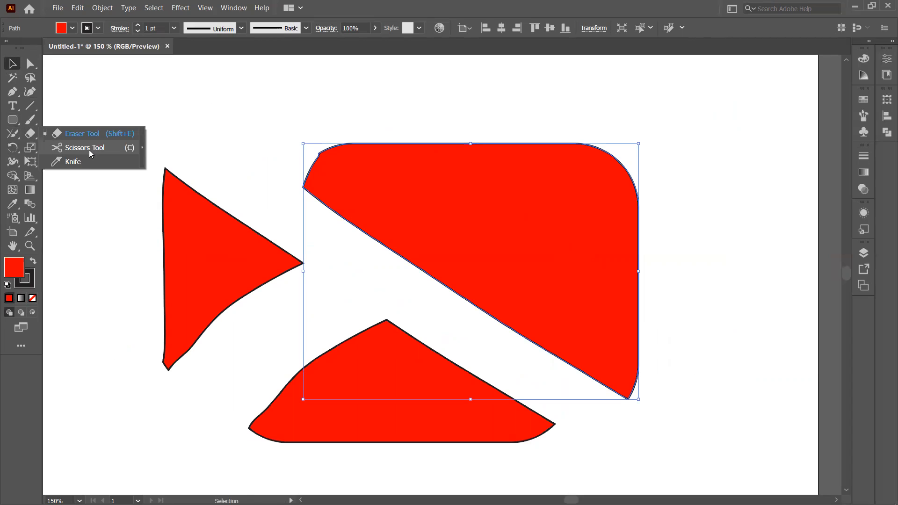
pyautogui.click(89, 149)
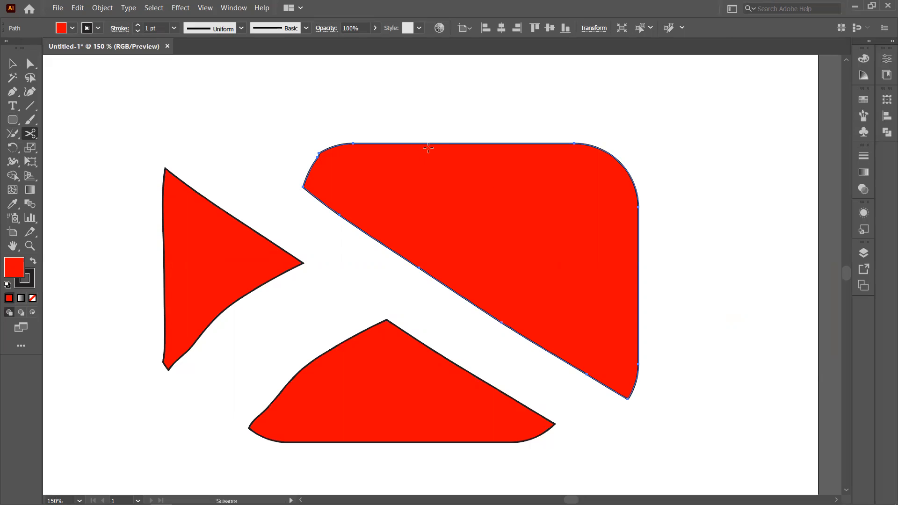
pyautogui.click(458, 143)
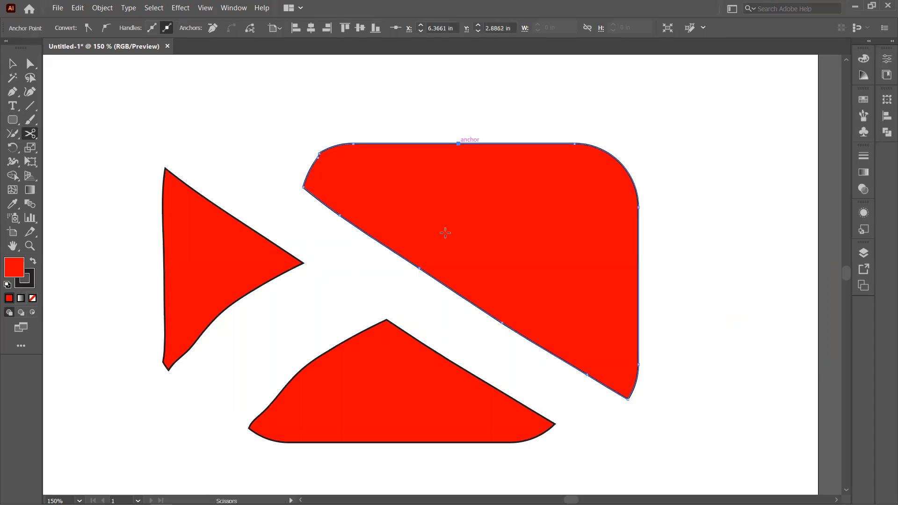
pyautogui.click(420, 268)
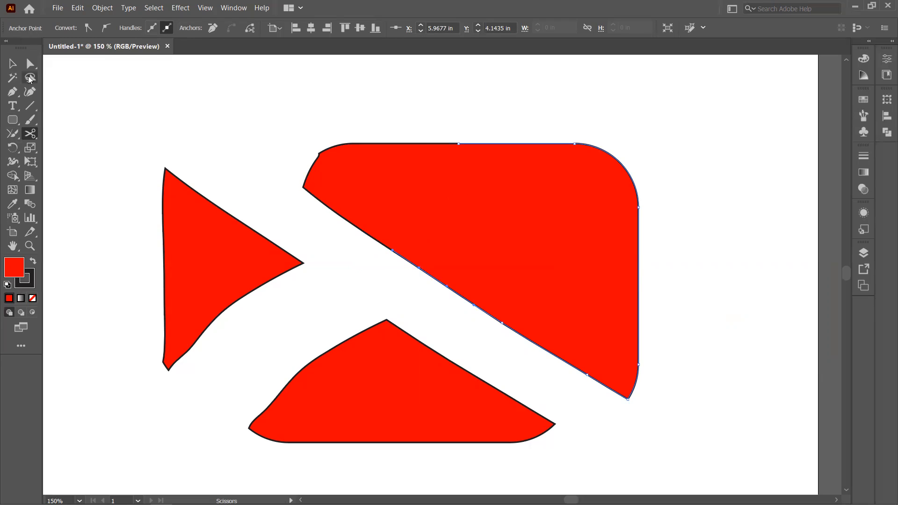
# - Separate the two halves of the cut large red piece, moving one to the right and the other up and left
pyautogui.click(8, 64)
pyautogui.moveTo(547, 227); pyautogui.dragTo(616, 247)
pyautogui.moveTo(404, 203); pyautogui.dragTo(350, 165)
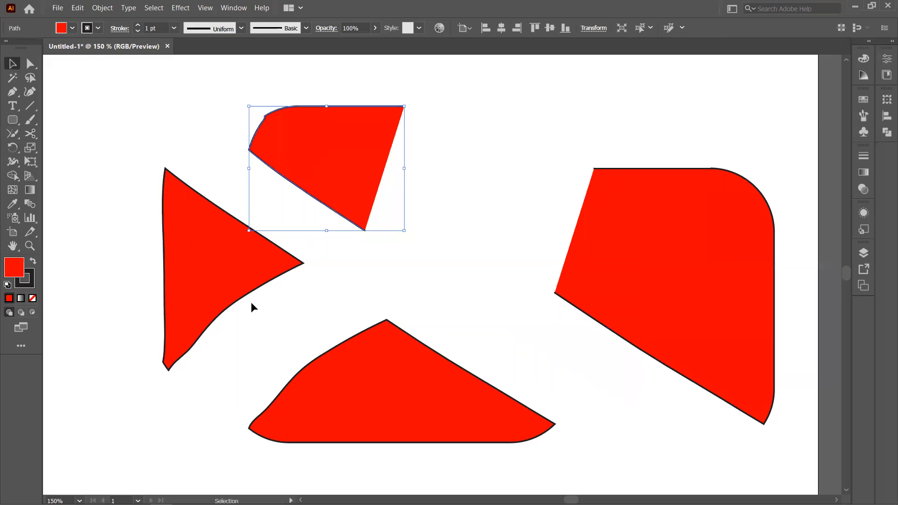
# - Cut the left red triangle's outline with the Scissors tool on its upper diagonal edge and its left edge
pyautogui.click(201, 245)
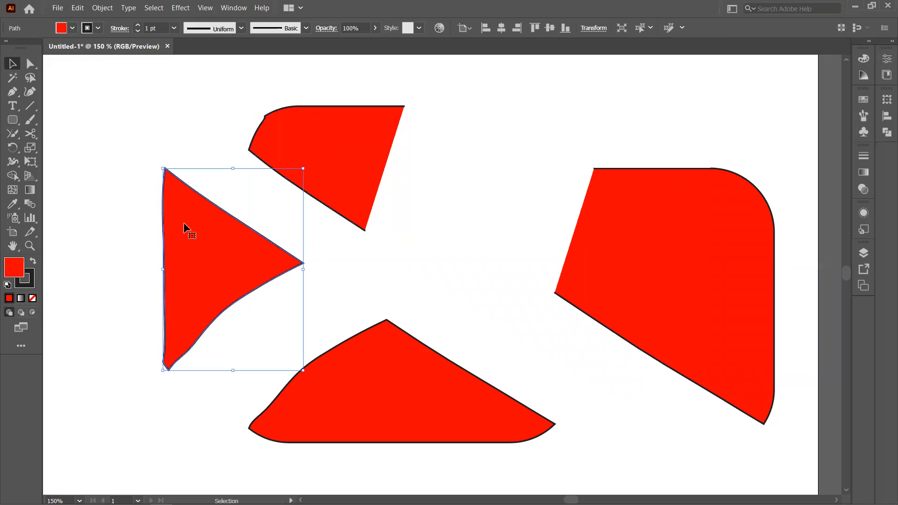
pyautogui.click(31, 135)
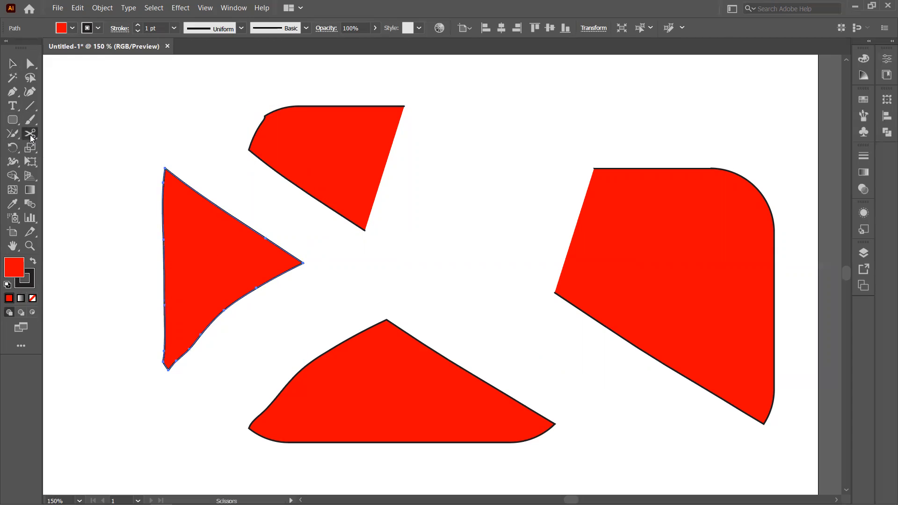
pyautogui.click(214, 204)
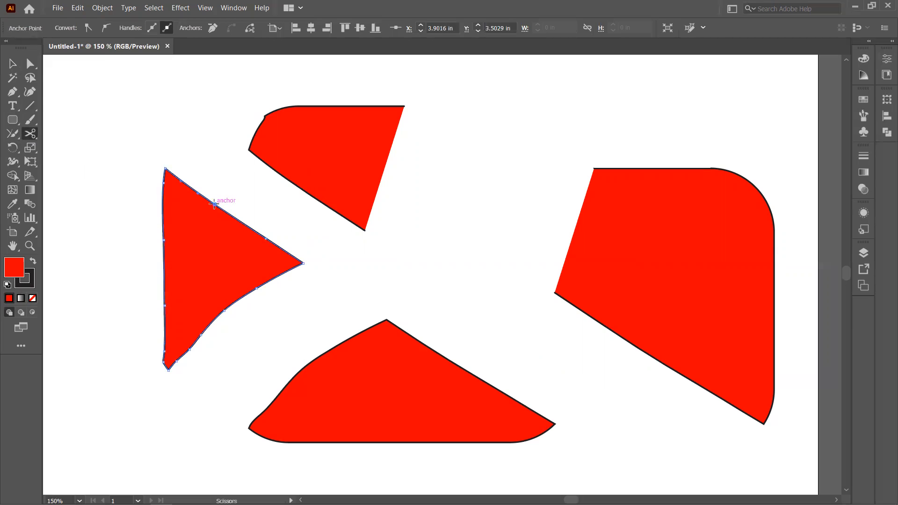
pyautogui.click(163, 240)
# - Move the triangle's small cut tip up and left, and place its larger remainder below it, clear of the bottom piece
pyautogui.click(8, 64)
pyautogui.moveTo(206, 267); pyautogui.dragTo(291, 316)
pyautogui.click(189, 214)
pyautogui.moveTo(190, 215); pyautogui.dragTo(145, 158)
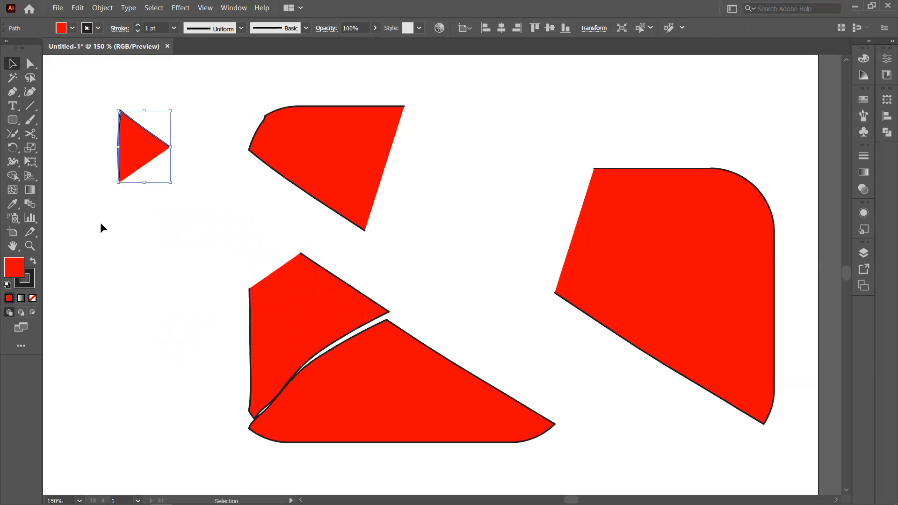
pyautogui.moveTo(266, 318); pyautogui.dragTo(180, 291)
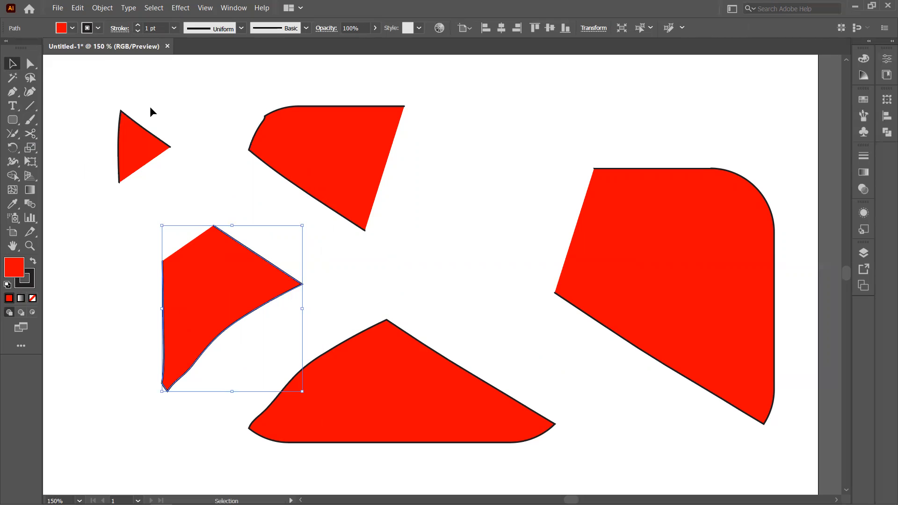
# - Delete the four cut red pieces and move the remaining bottom piece up to the middle of the artboard
pyautogui.scroll(-1, 149, 106)
pyautogui.moveTo(99, 90); pyautogui.dragTo(674, 265)
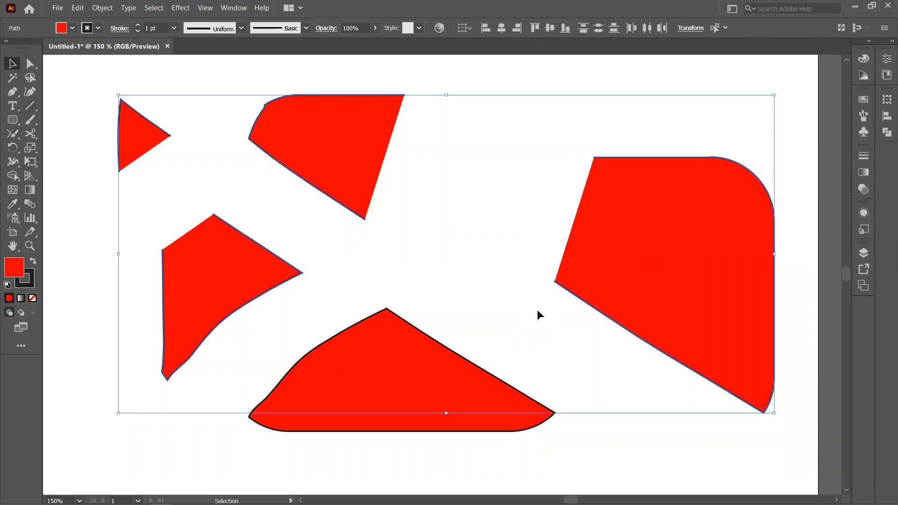
pyautogui.press('Delete')
pyautogui.moveTo(393, 365); pyautogui.dragTo(406, 240)
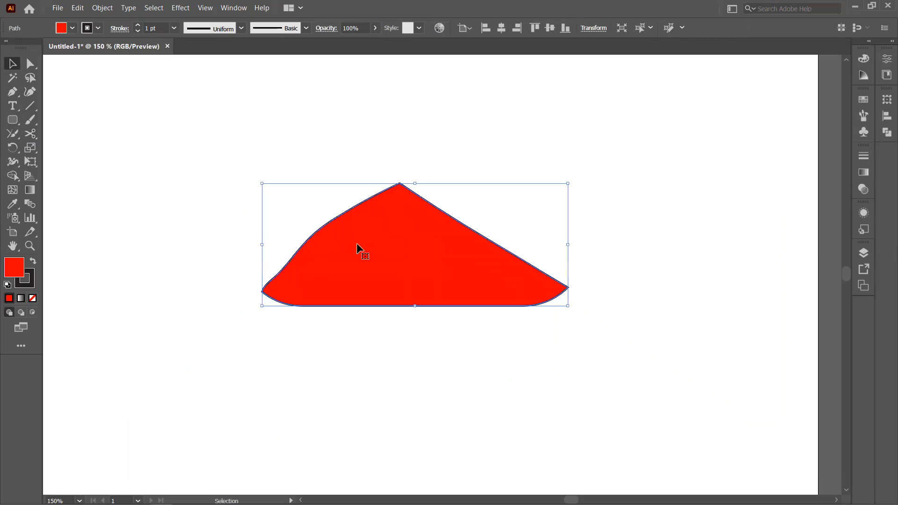
# - Slice the red shape with the Knife tool from its upper-left edge near the peak down to the bottom edge
pyautogui.click(33, 133)
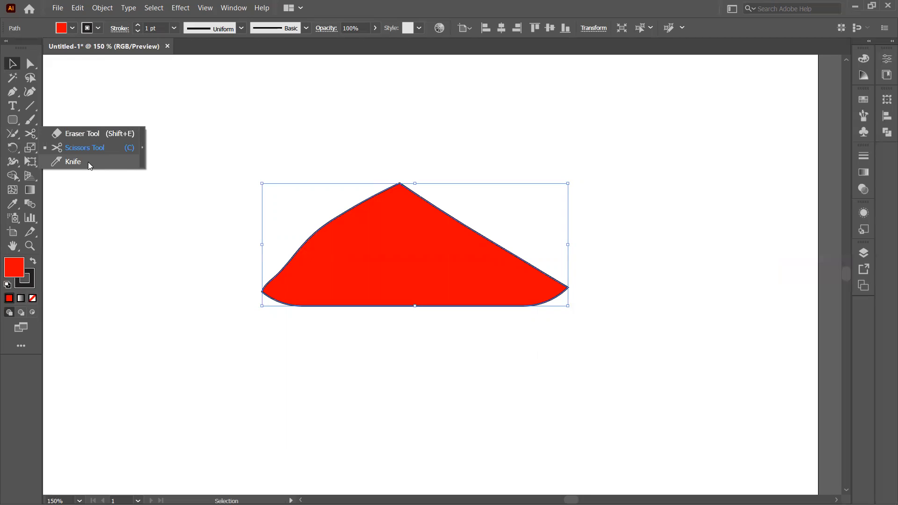
pyautogui.click(88, 162)
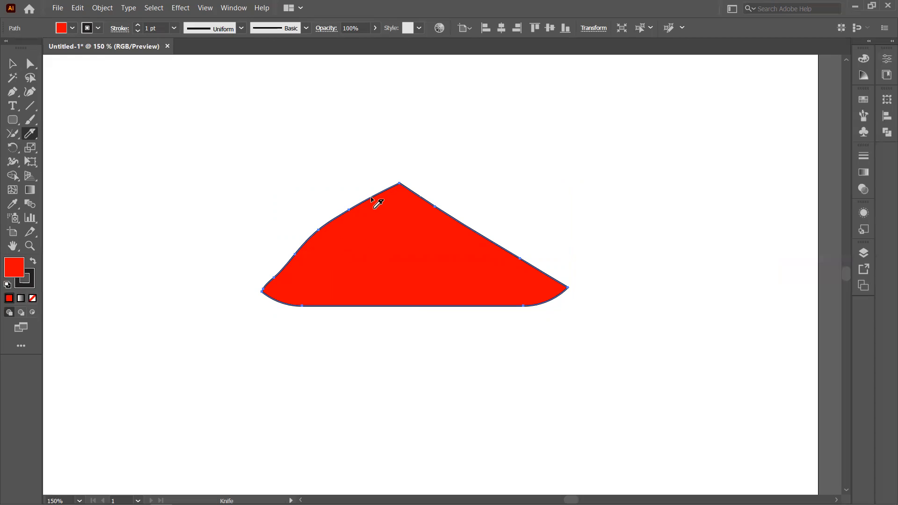
pyautogui.moveTo(372, 199)
pyautogui.mouseDown()
pyautogui.moveTo(401, 274)
pyautogui.moveTo(400, 307)
pyautogui.mouseUp()
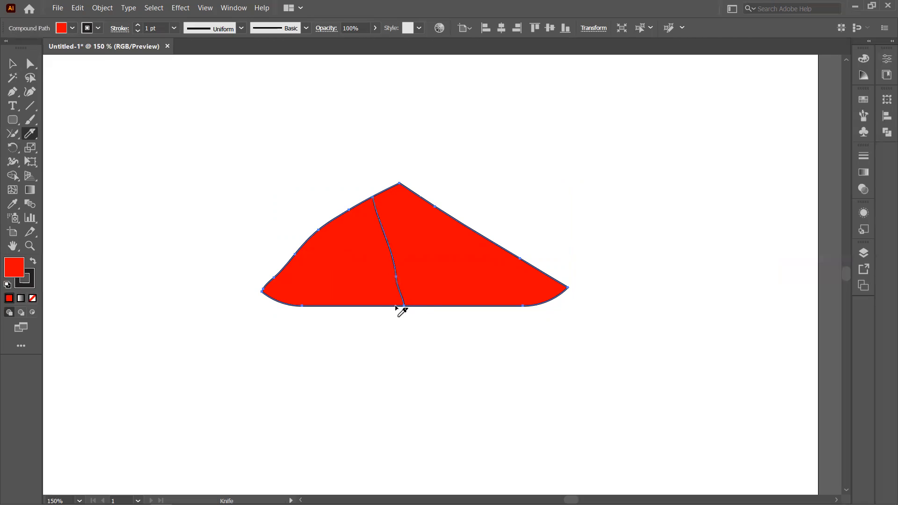
# - Pull the knife cut's anchor points and handles apart with Direct Selection to open a leaf-shaped gap between the two parts
pyautogui.click(29, 64)
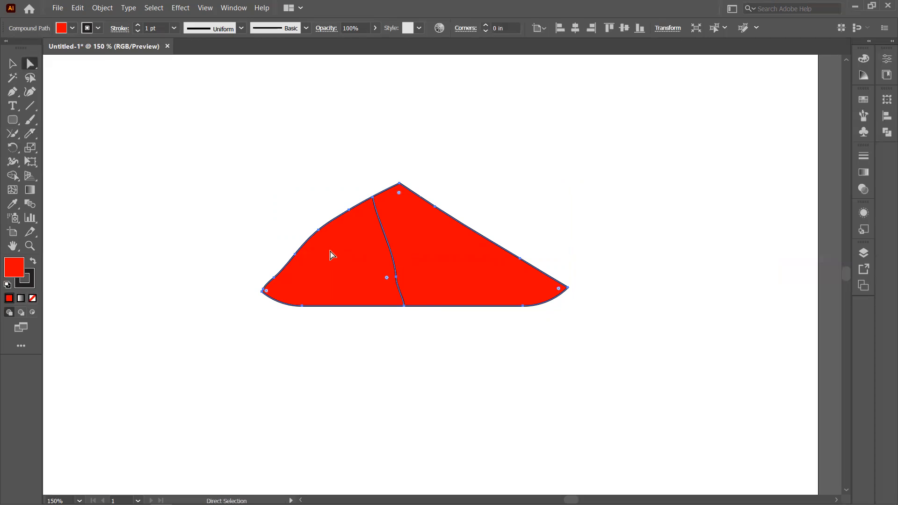
pyautogui.moveTo(396, 279)
pyautogui.mouseDown()
pyautogui.moveTo(414, 276)
pyautogui.moveTo(392, 277)
pyautogui.mouseUp()
pyautogui.click(391, 275)
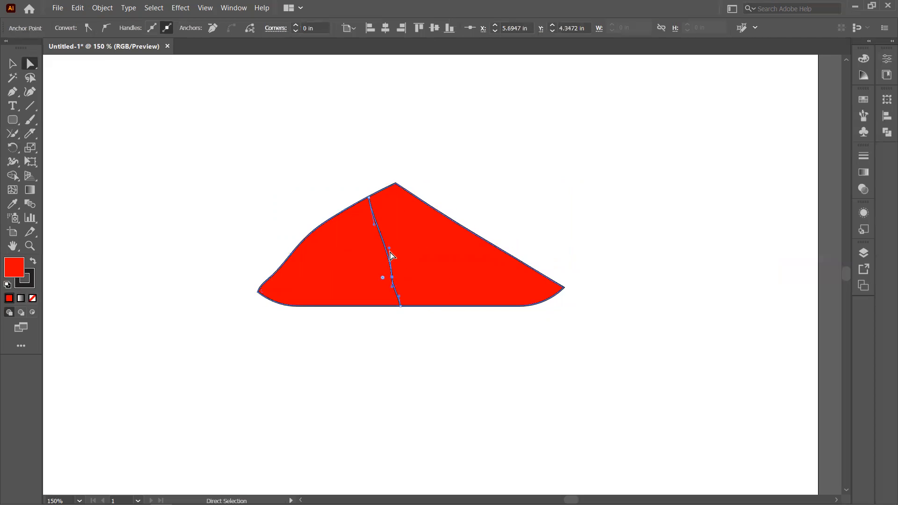
pyautogui.moveTo(391, 277); pyautogui.dragTo(407, 254)
pyautogui.moveTo(407, 289); pyautogui.dragTo(412, 286)
pyautogui.moveTo(374, 225)
pyautogui.mouseDown()
pyautogui.moveTo(357, 224)
pyautogui.moveTo(371, 209)
pyautogui.moveTo(370, 224)
pyautogui.mouseUp()
pyautogui.click(352, 271)
pyautogui.click(353, 272)
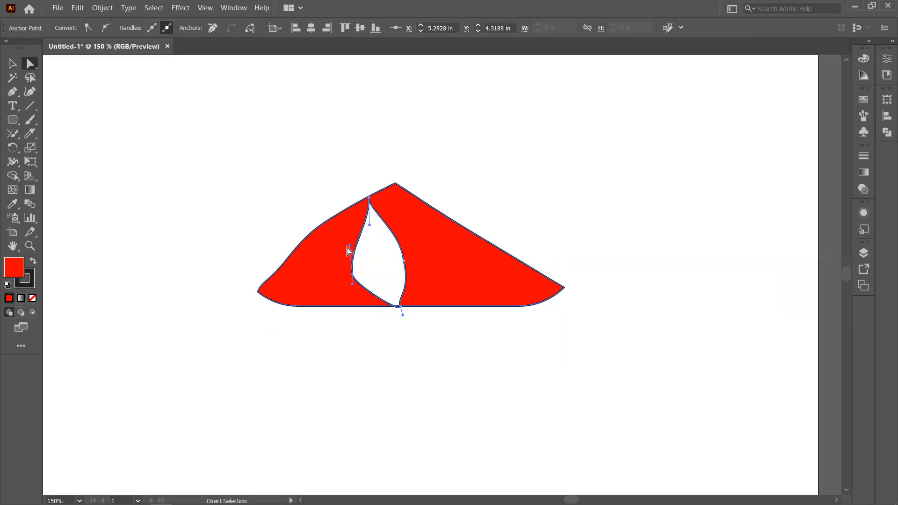
pyautogui.moveTo(350, 245); pyautogui.dragTo(344, 241)
# - Slice the shape's right part with the Knife from the diagonal edge to the bottom edge, and bend the cut edges into an S-shaped gap
pyautogui.click(31, 135)
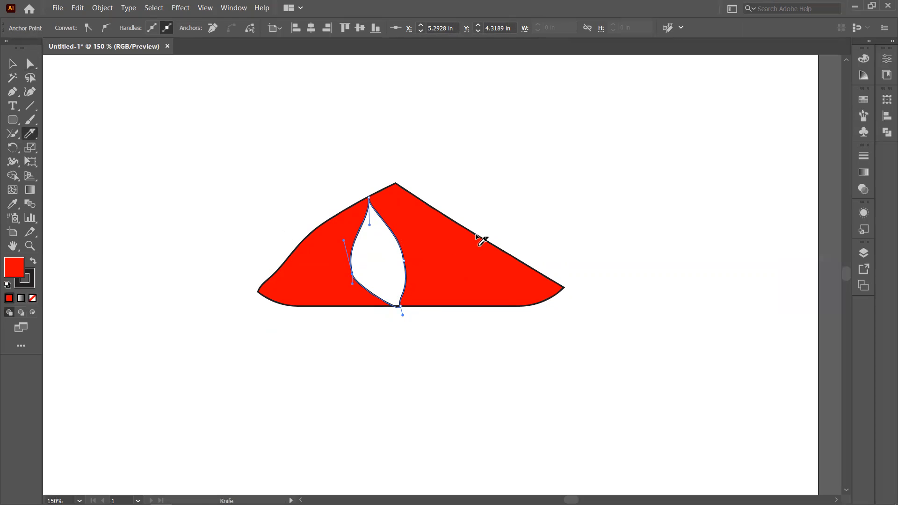
pyautogui.moveTo(473, 240); pyautogui.dragTo(450, 311)
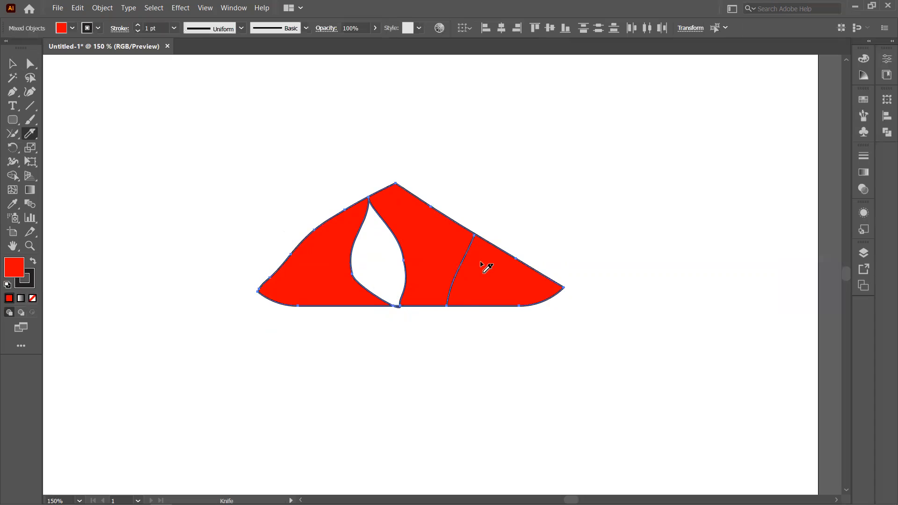
pyautogui.click(34, 67)
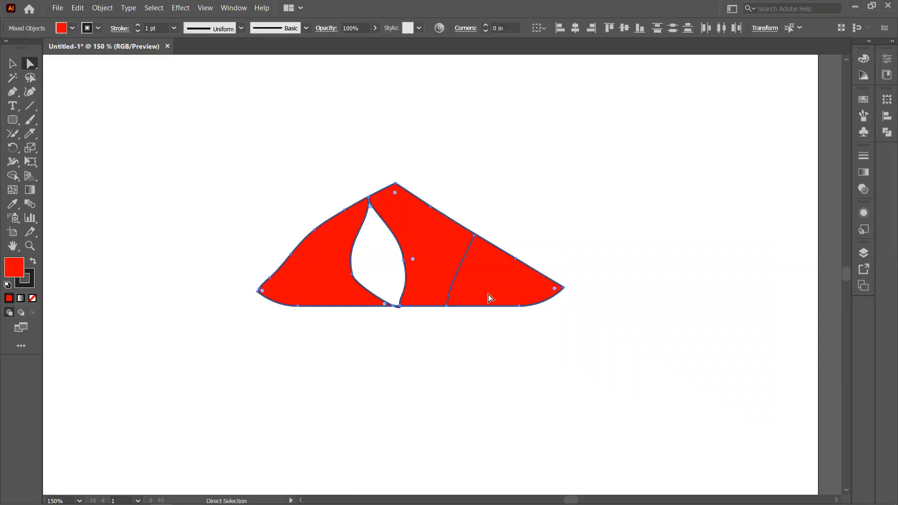
pyautogui.moveTo(481, 280); pyautogui.dragTo(535, 292)
pyautogui.click(495, 241)
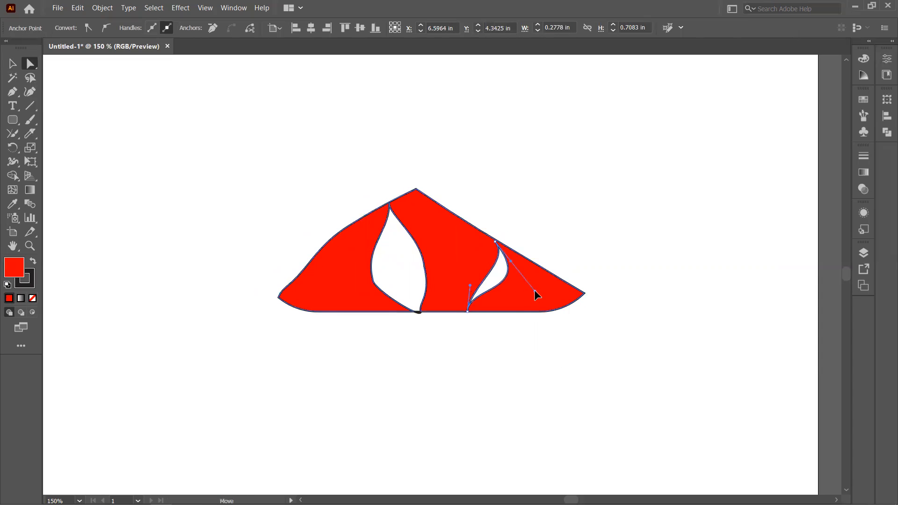
pyautogui.moveTo(512, 266); pyautogui.dragTo(440, 282)
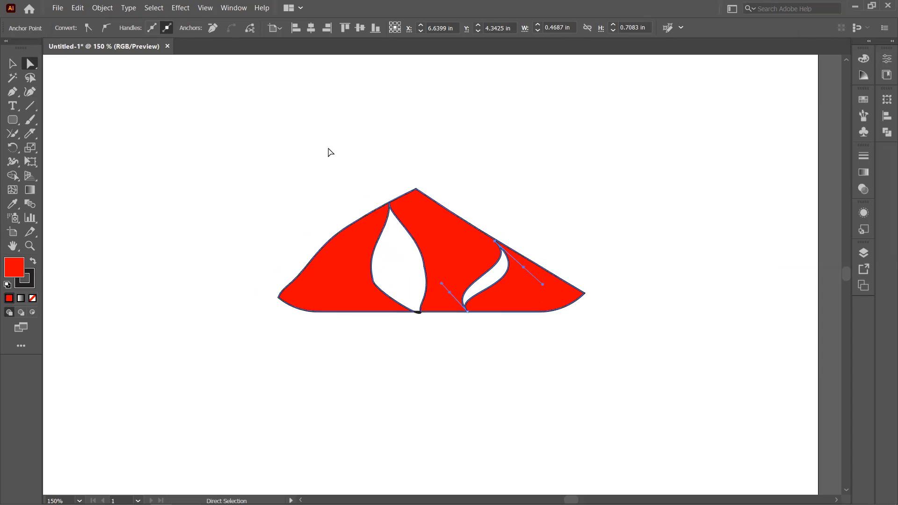
pyautogui.moveTo(282, 146); pyautogui.dragTo(630, 374)
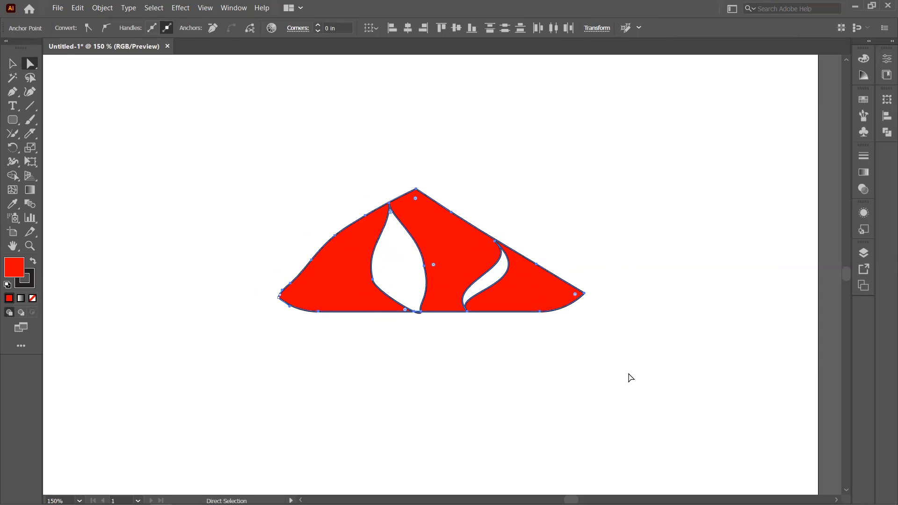
pyautogui.rightClick(13, 150)
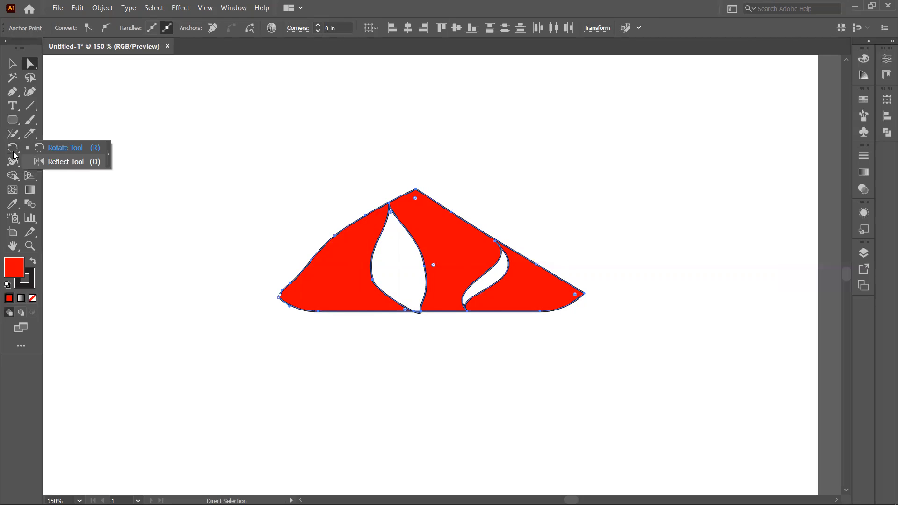
pyautogui.click(35, 151)
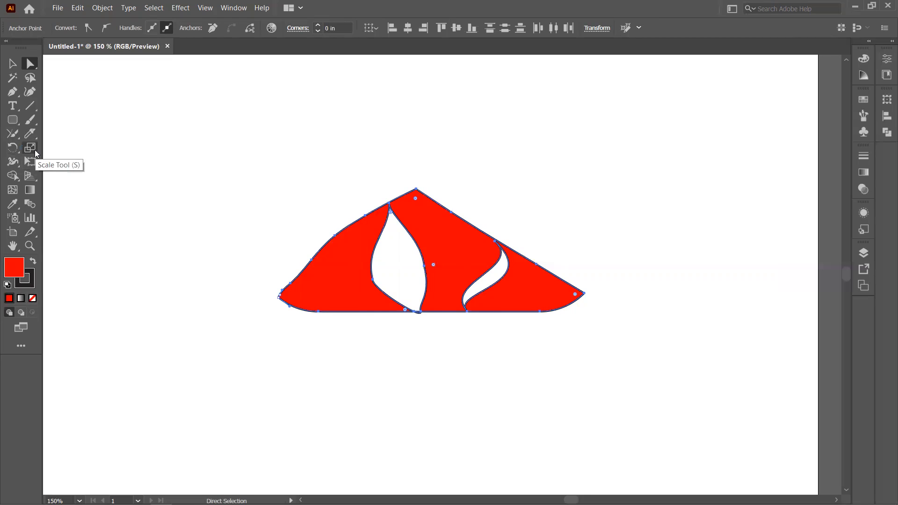
pyautogui.rightClick(35, 151)
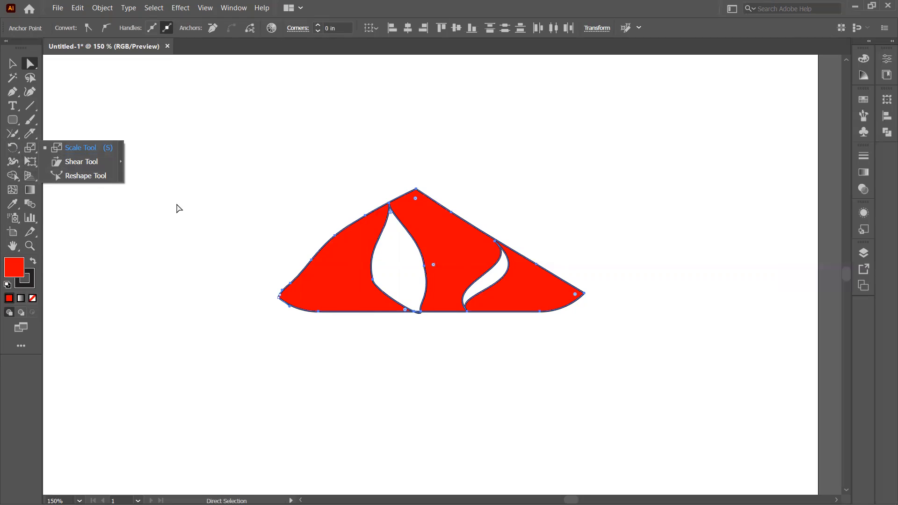
pyautogui.click(159, 182)
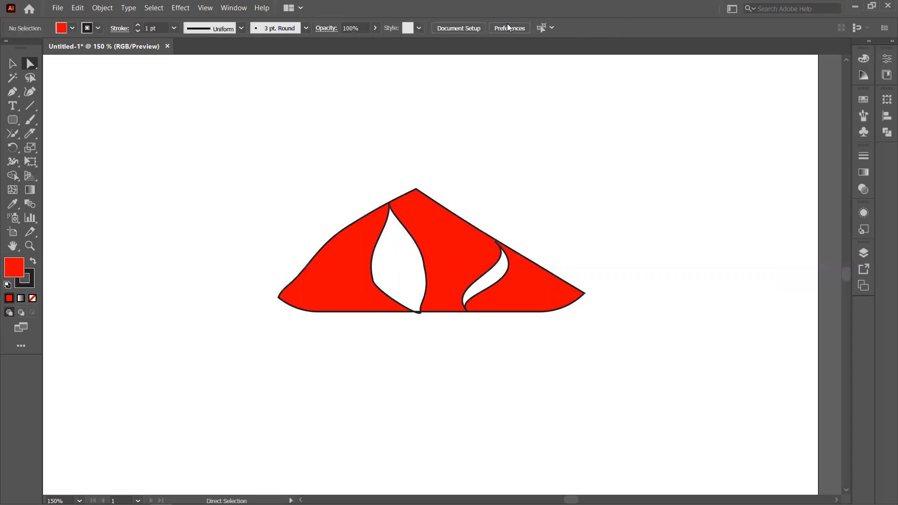